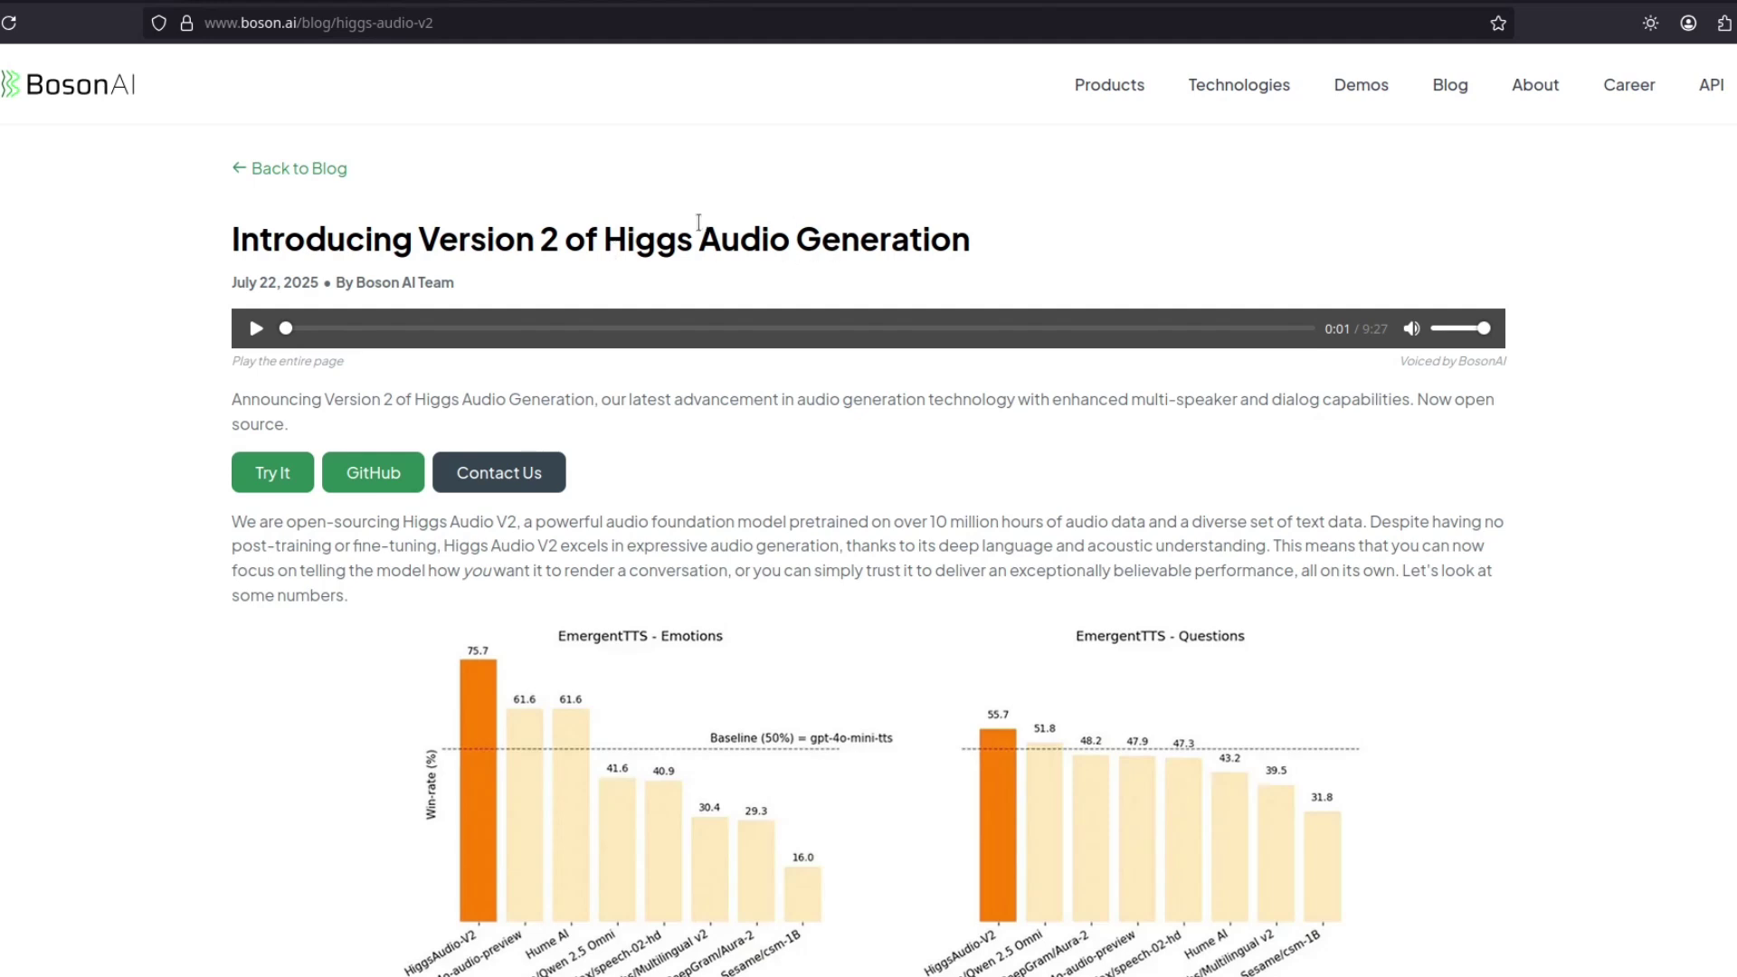
Highlight the Multi-speaker conversations, Long form audio generation and High Fidelity Audio features in the blog.
scroll(401, 598, down, 8)
drag(261, 584, 480, 584)
click(519, 586)
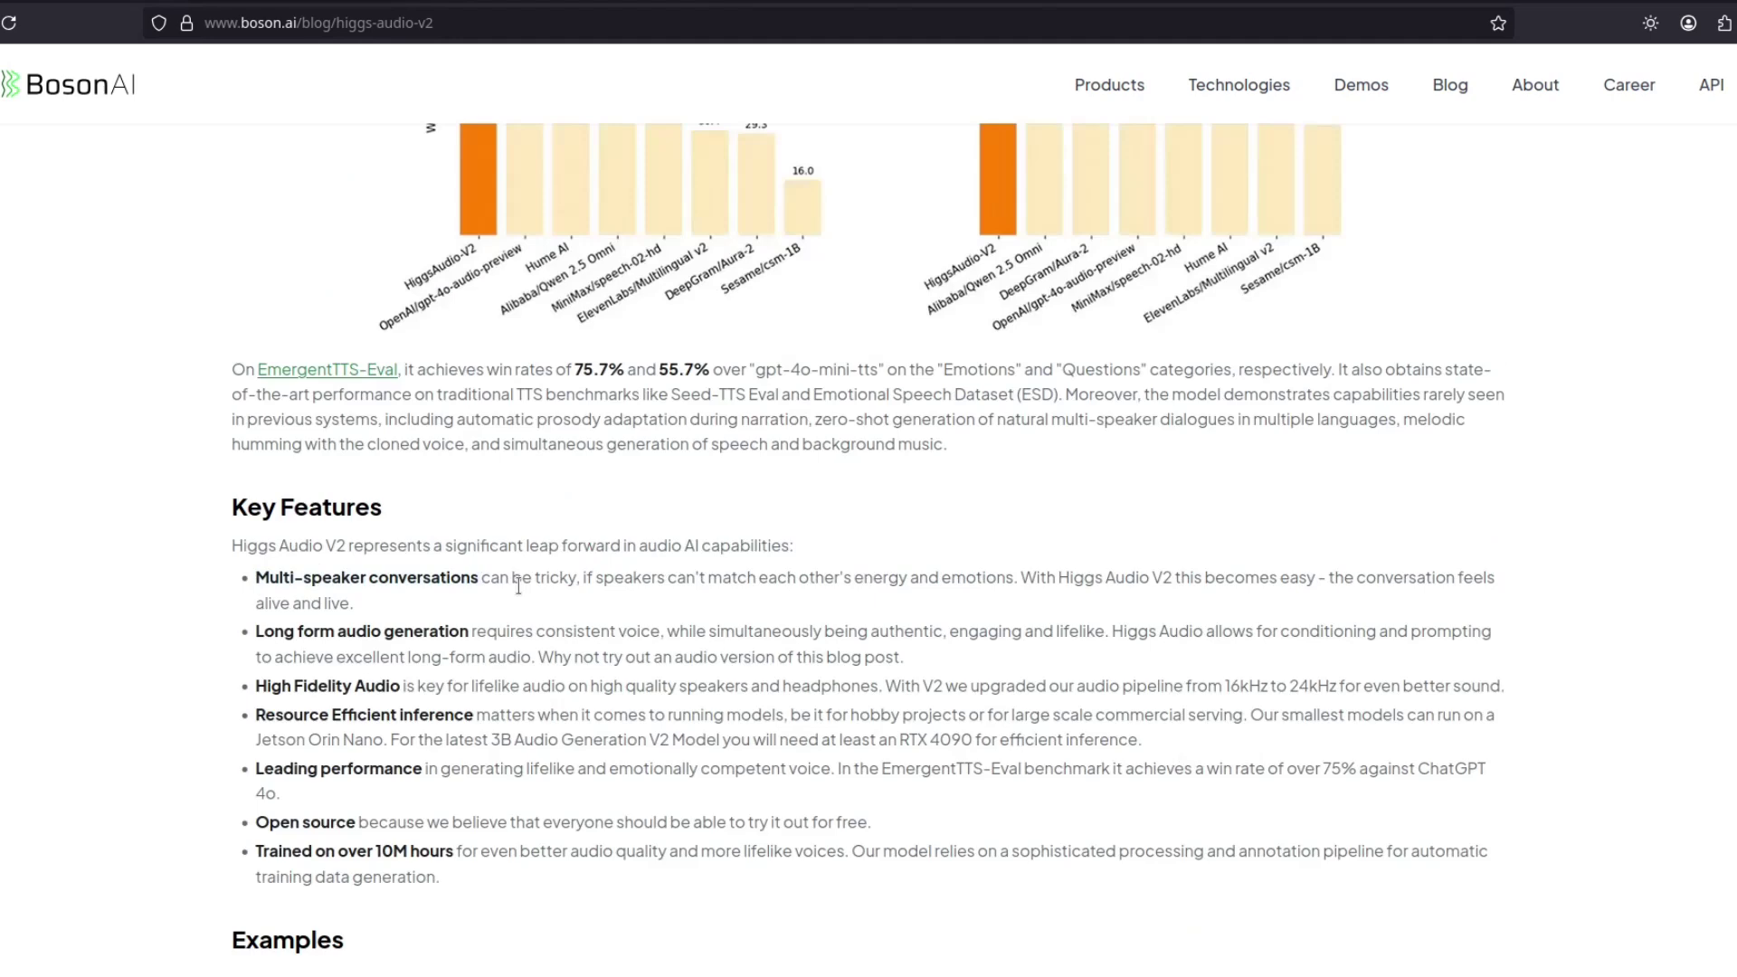
drag(256, 631, 476, 631)
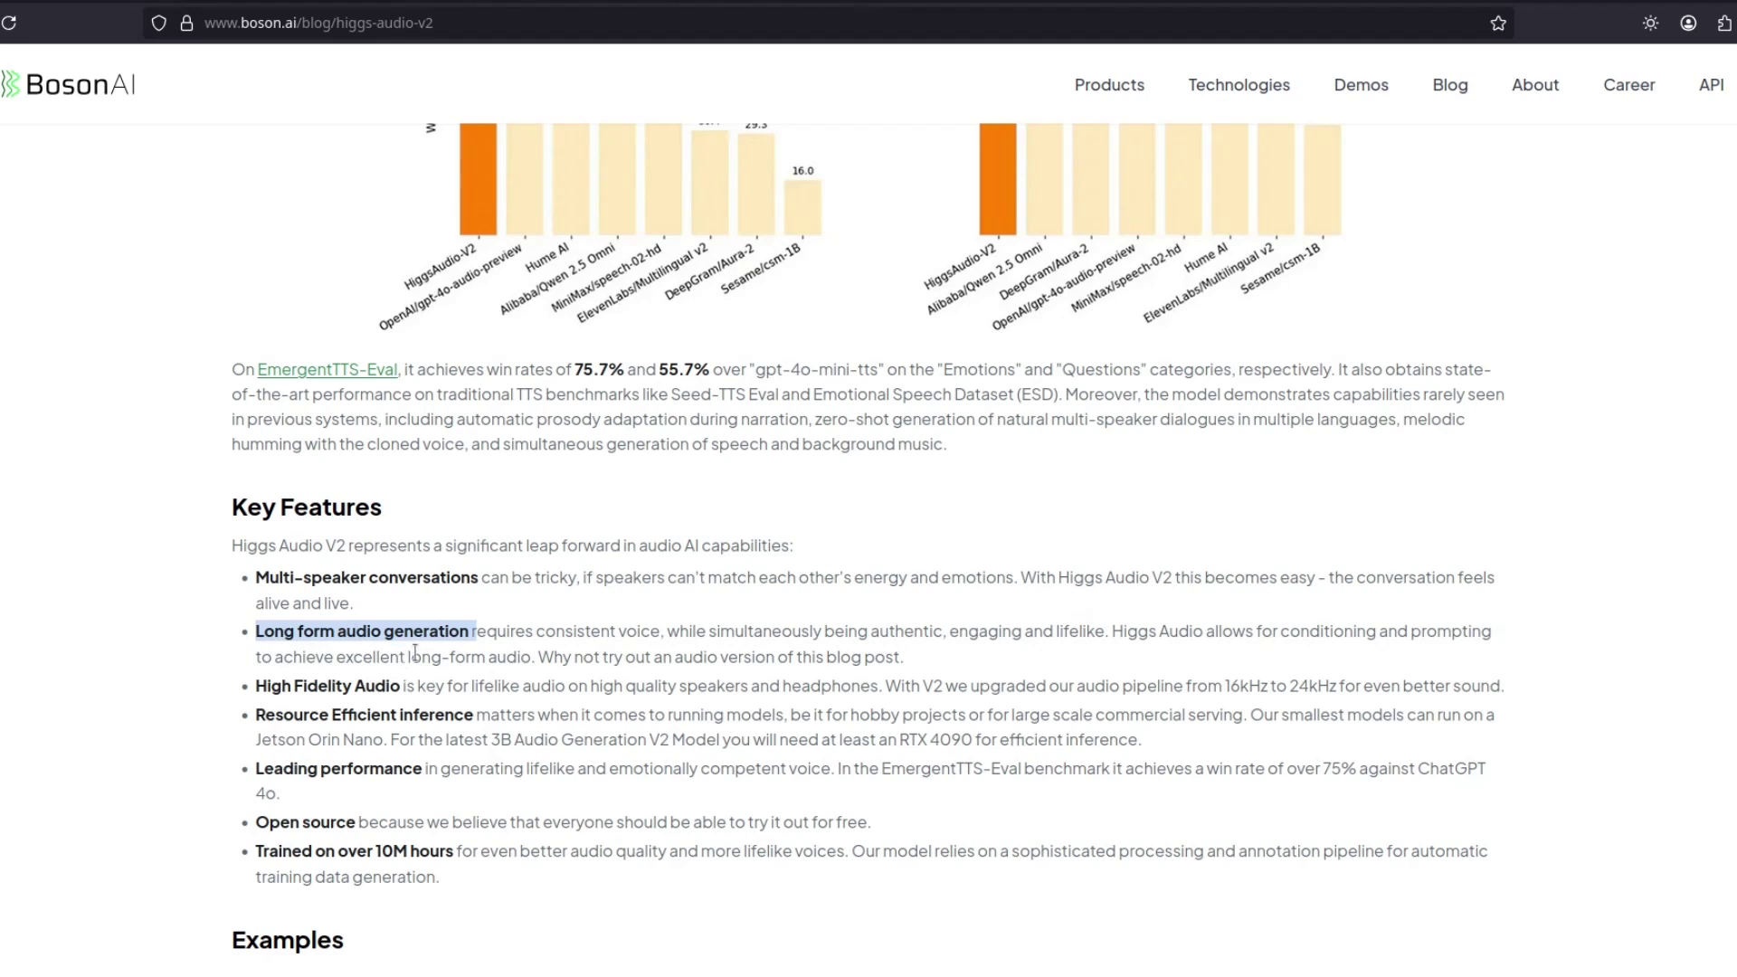
drag(256, 686, 521, 693)
Highlight the 16kHz-to-24kHz upgrade sentence and the 3B model mention.
drag(902, 687, 1504, 688)
click(1364, 687)
click(567, 728)
drag(490, 739, 662, 746)
click(496, 744)
click(439, 791)
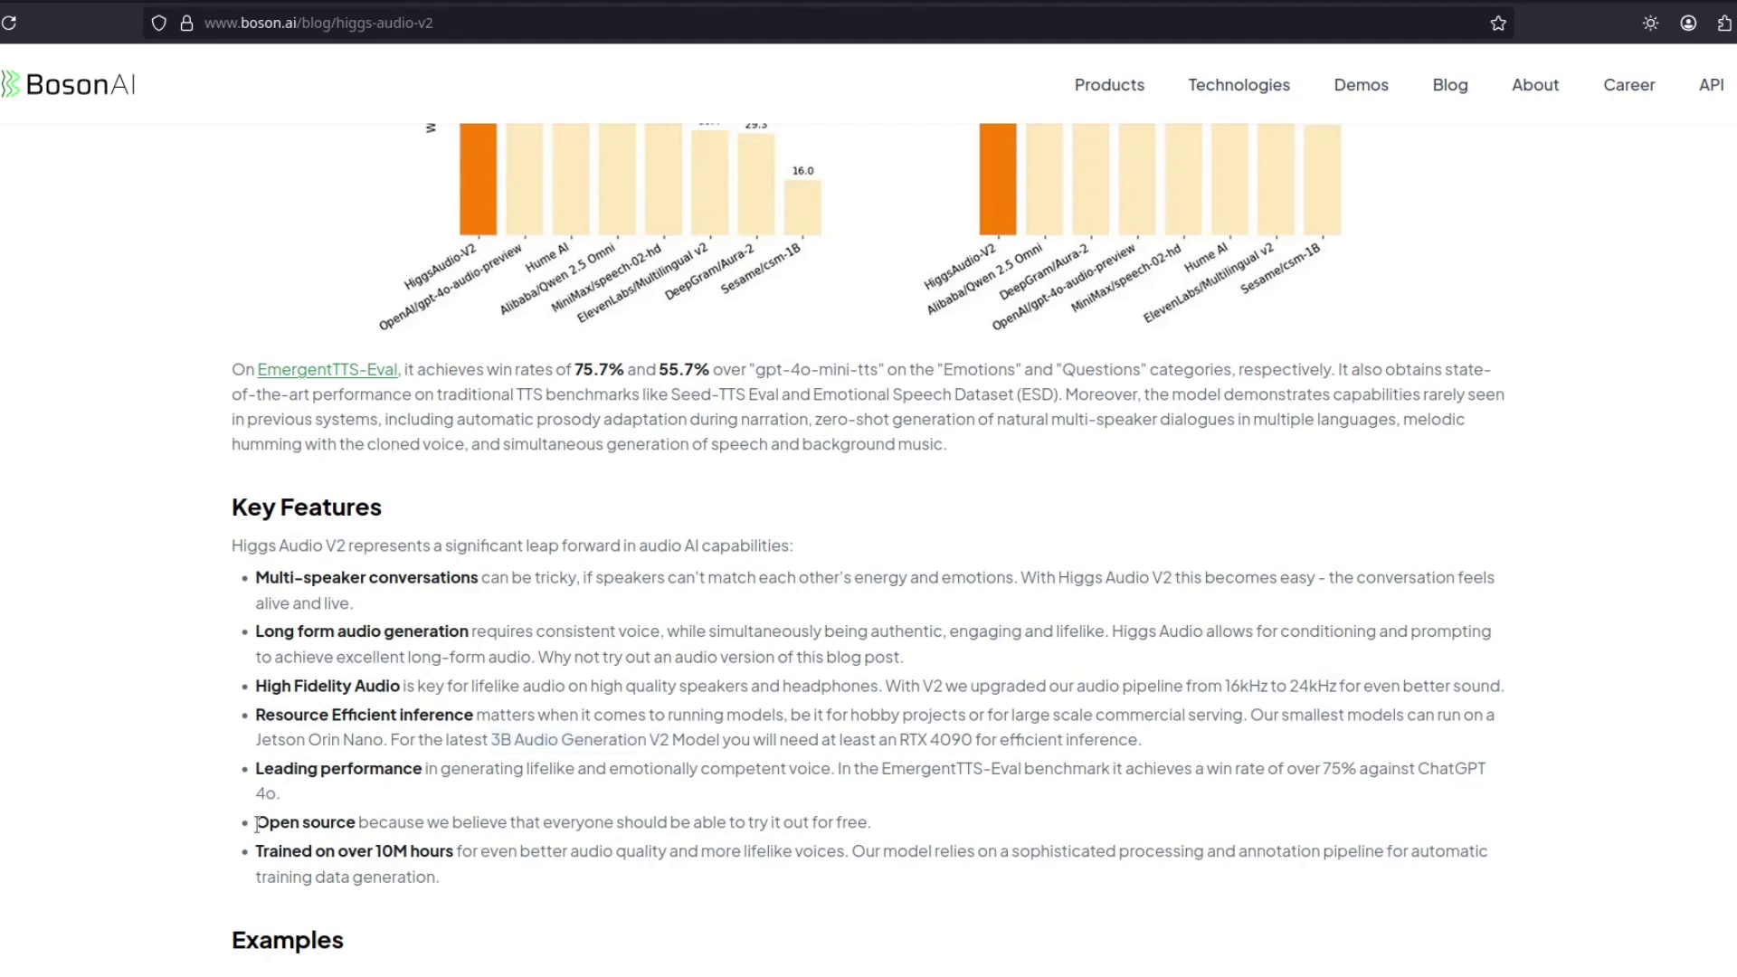
scroll(503, 842, down, 9)
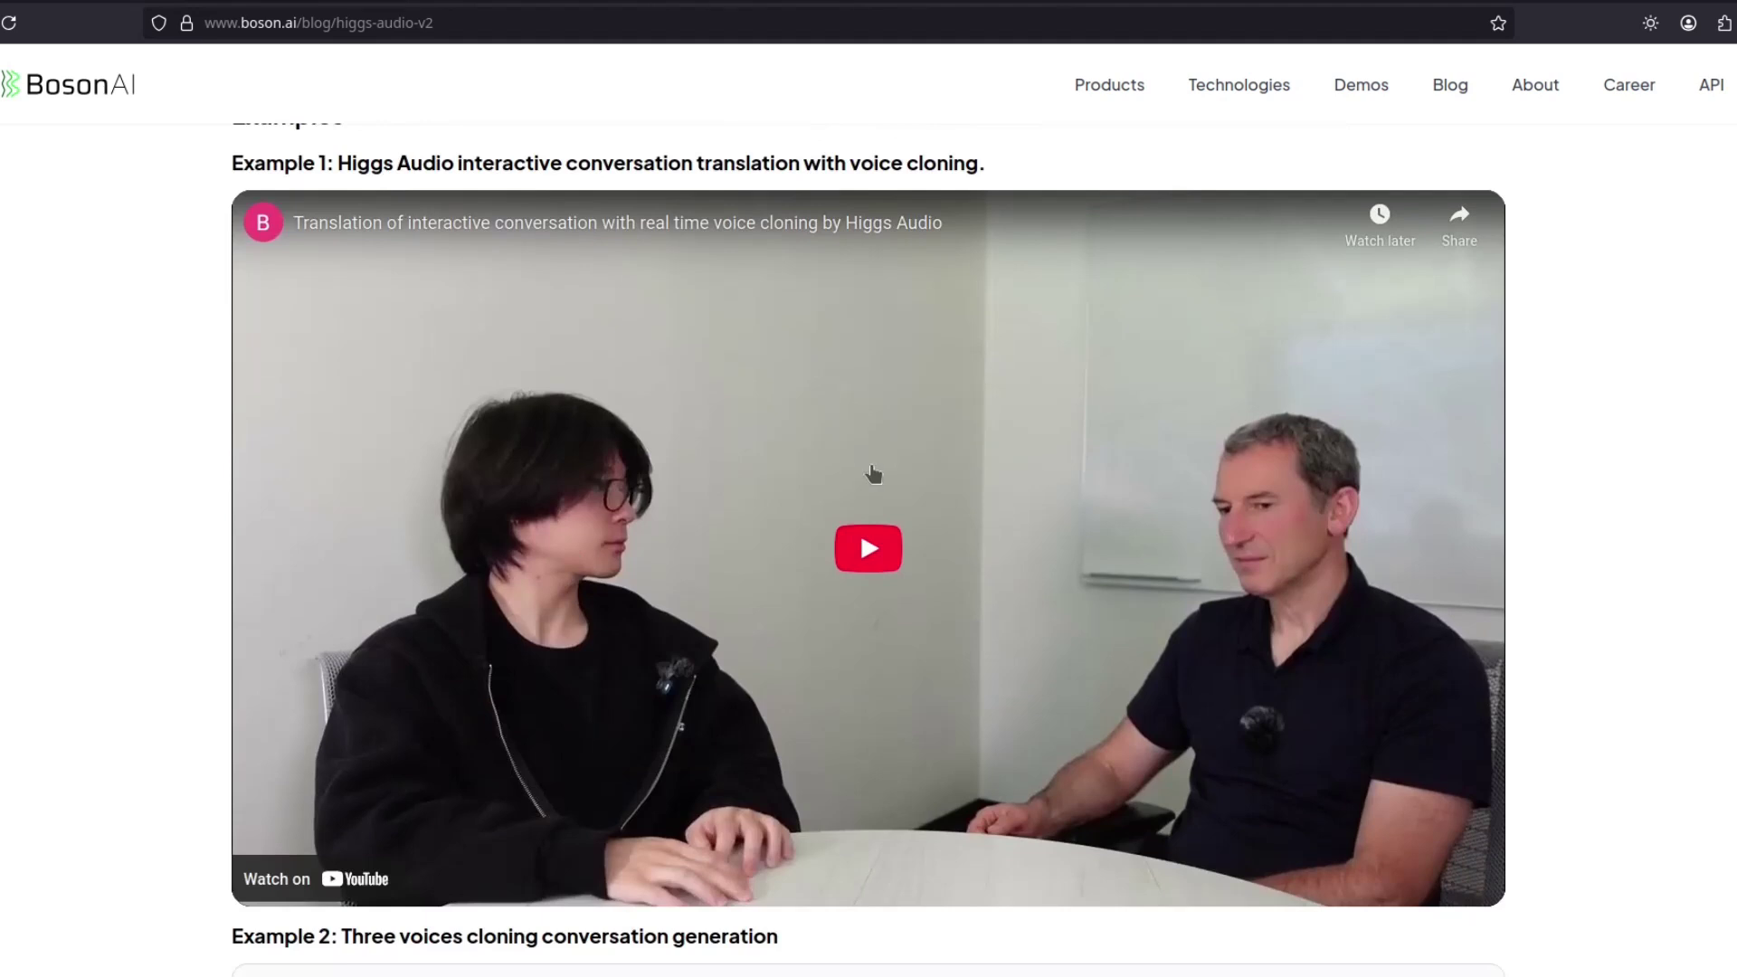
Play the Example 1 translation video with captions on, pausing it at 0:47.
click(960, 605)
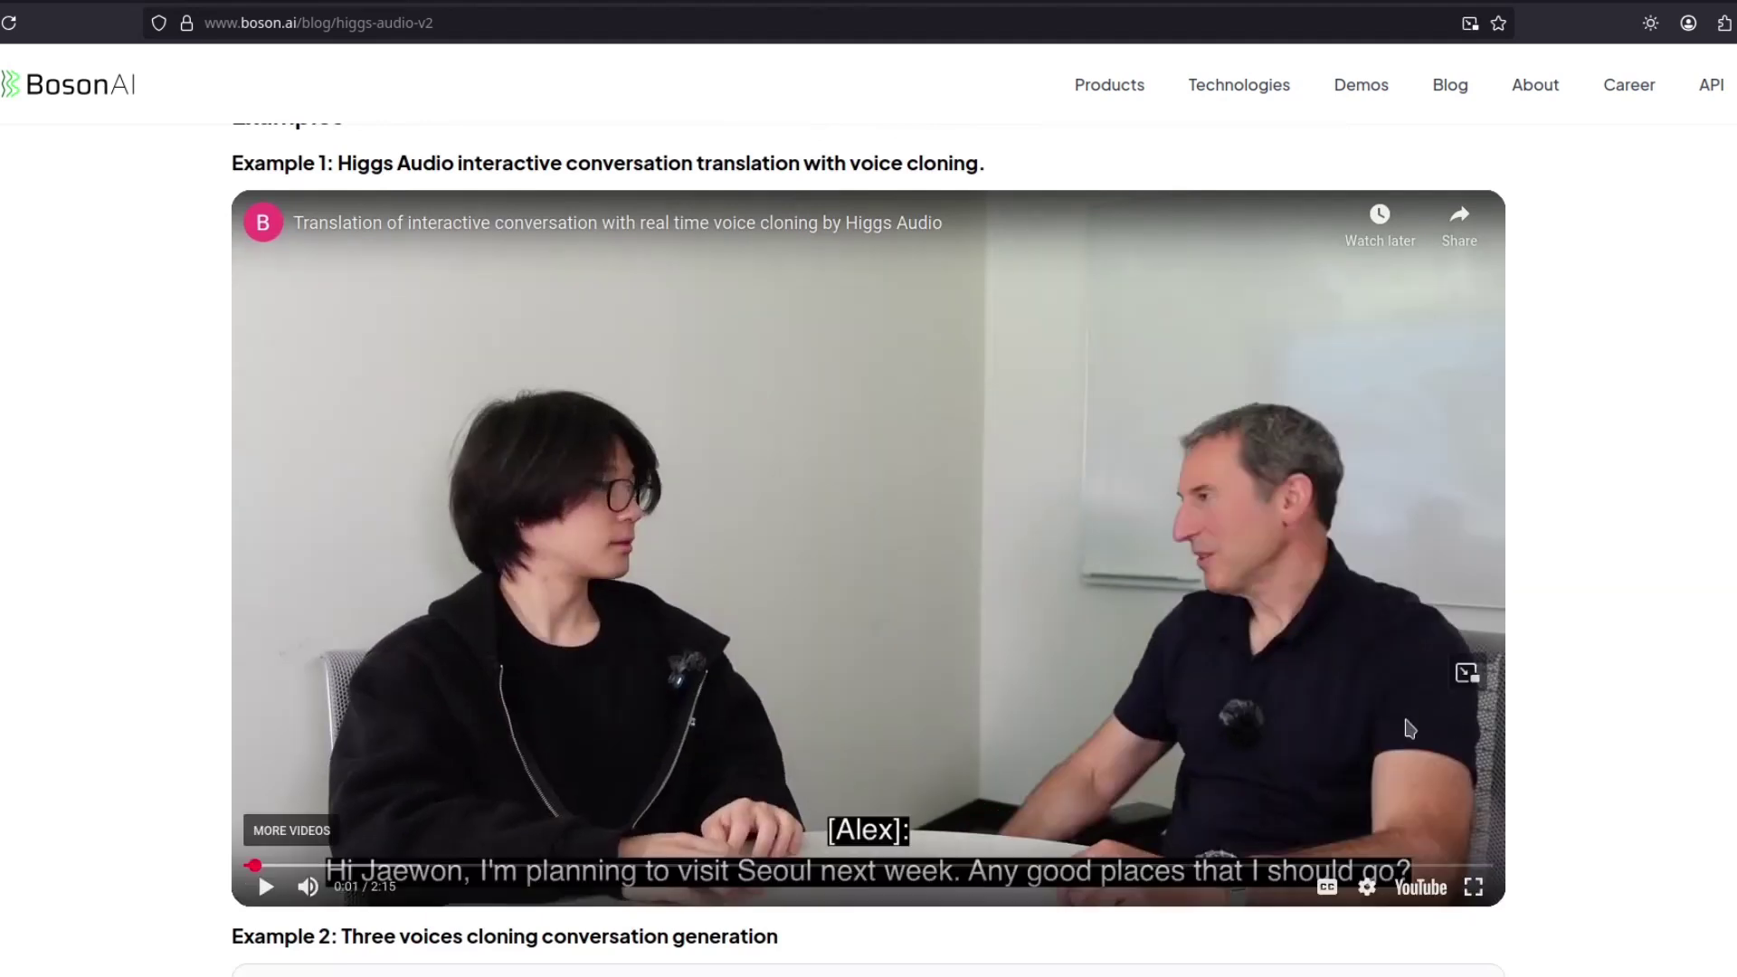
click(1327, 888)
key(space)
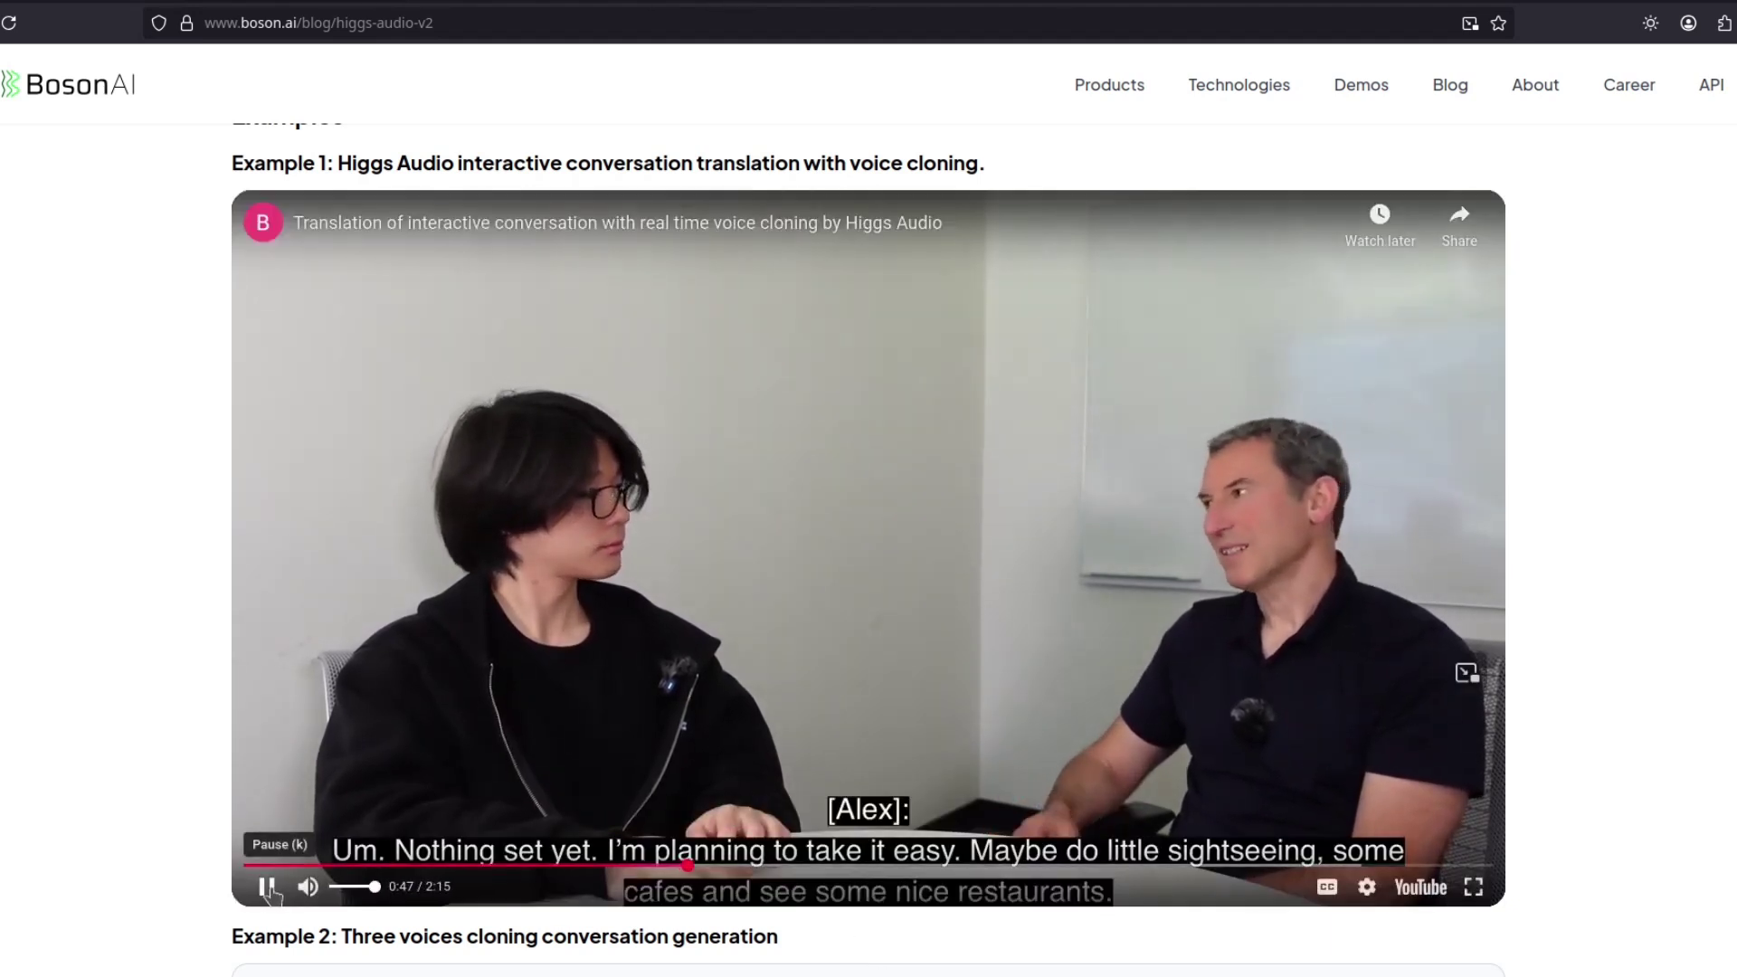
click(733, 805)
Highlight the Shrek, Donkey and Fiona speaker labels and play the Example 2 three-voice clip.
scroll(887, 706, down, 5)
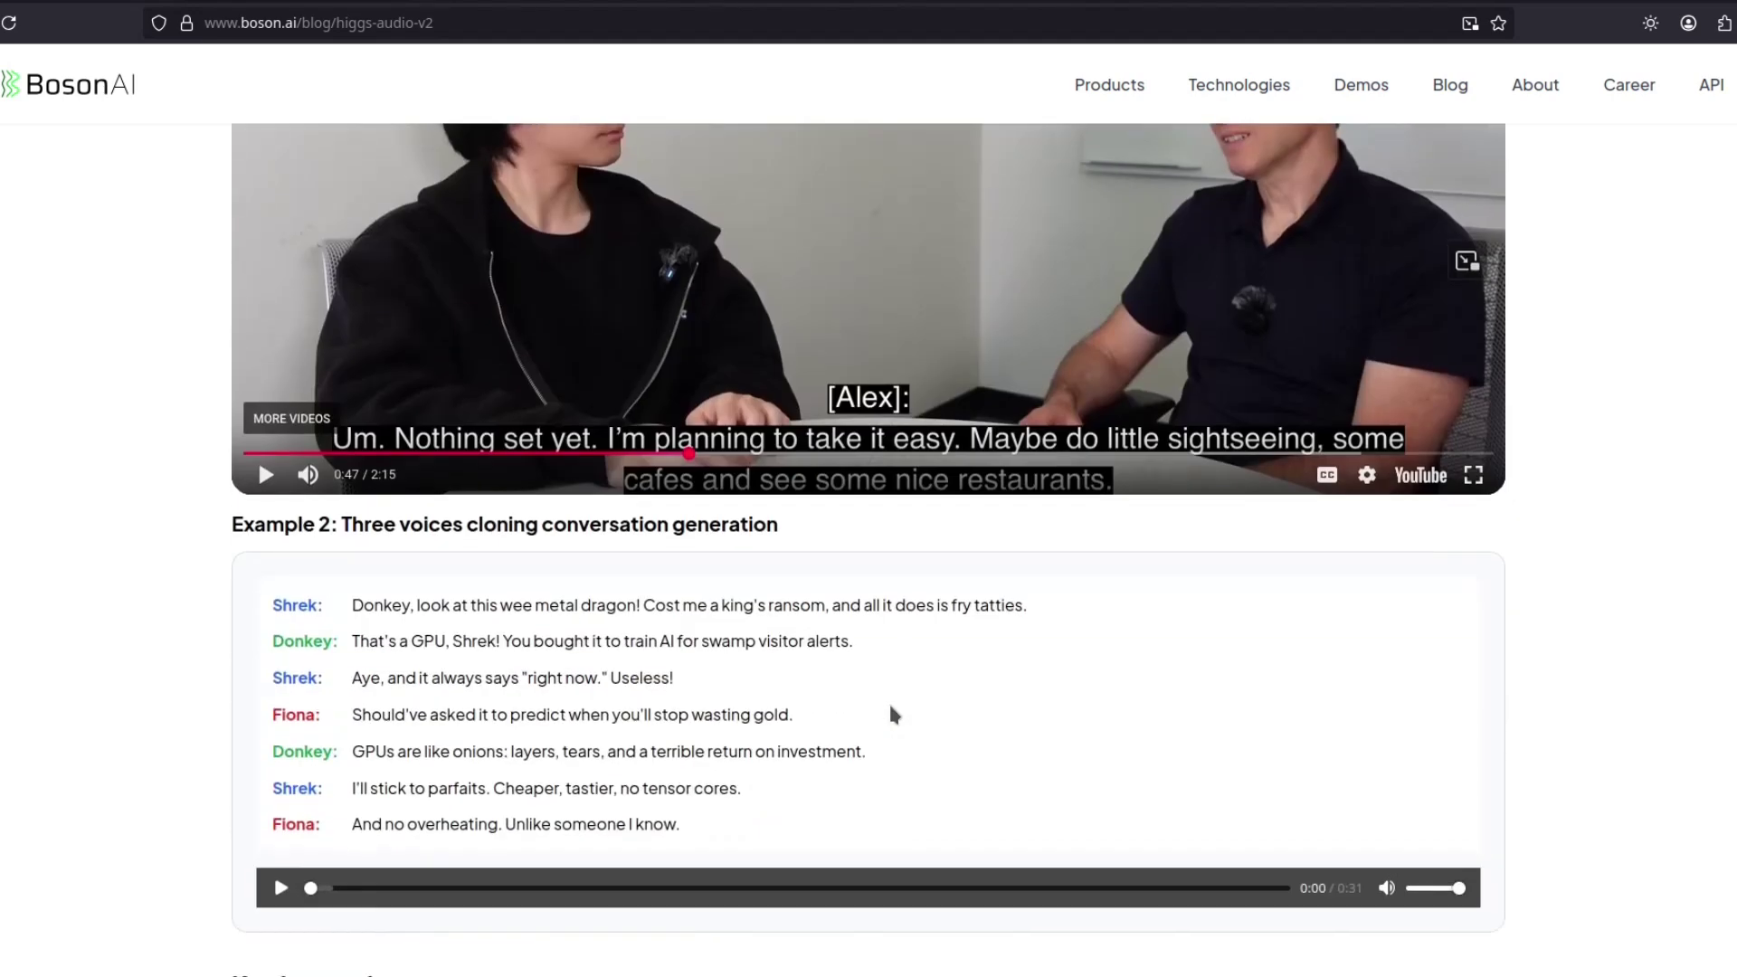
scroll(820, 653, down, 2)
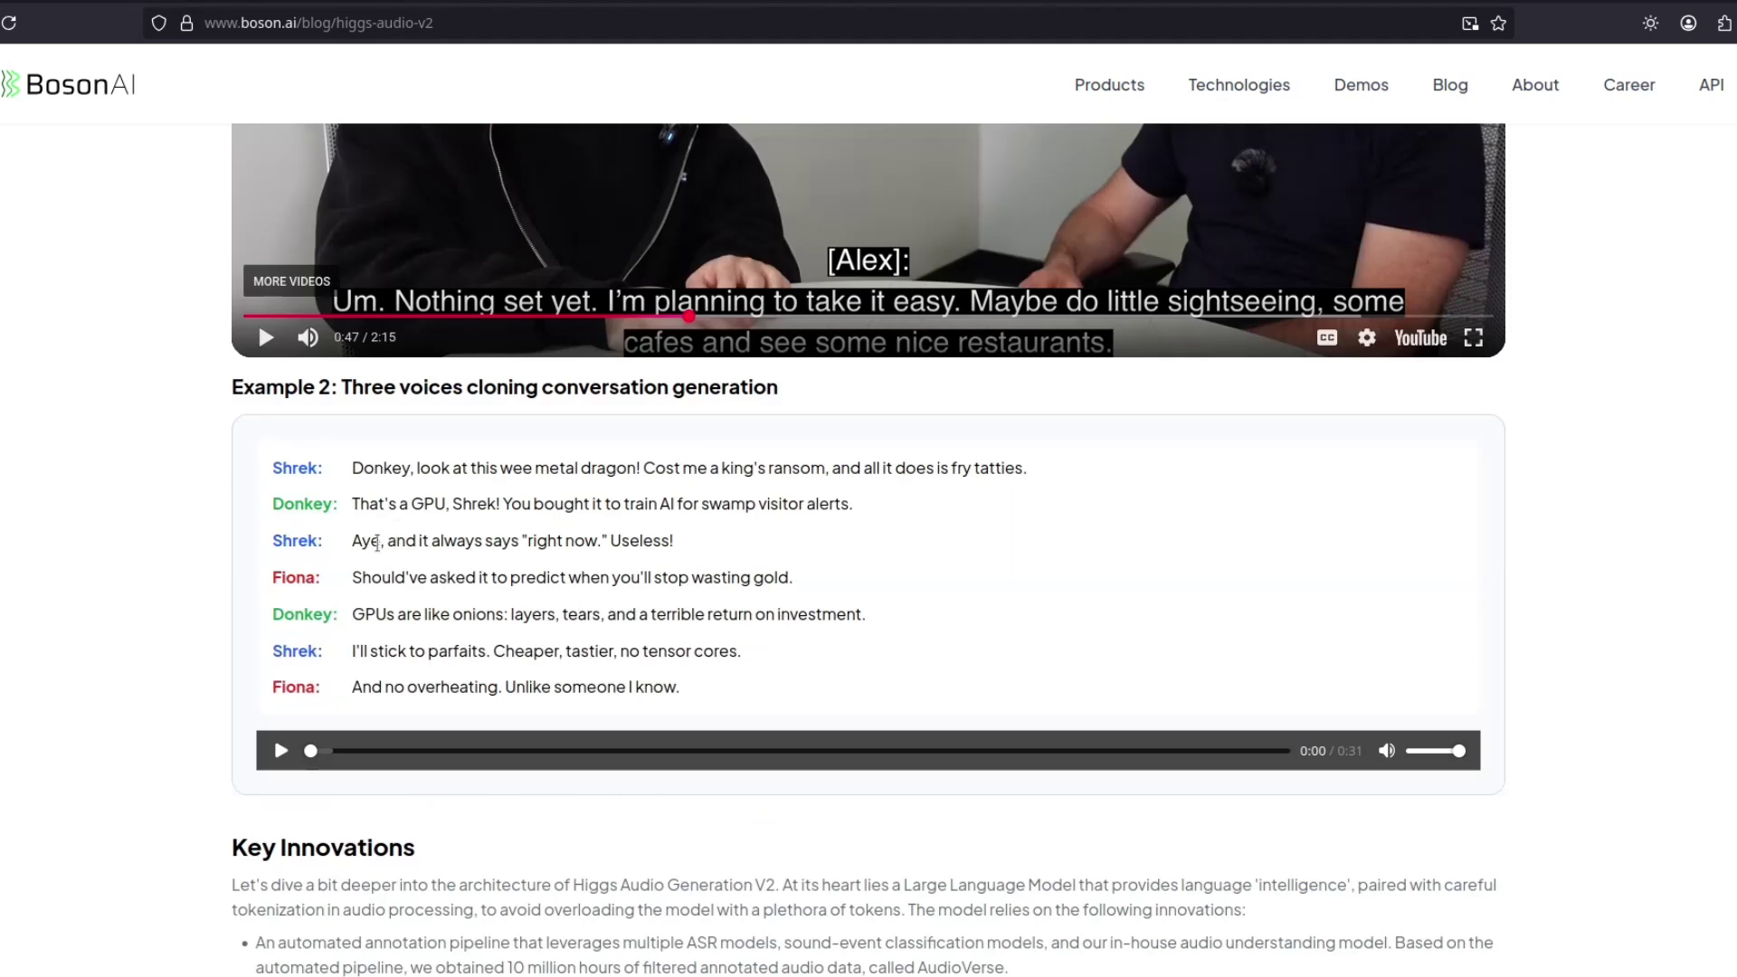
drag(275, 469, 250, 510)
drag(273, 583, 407, 580)
click(482, 582)
click(280, 751)
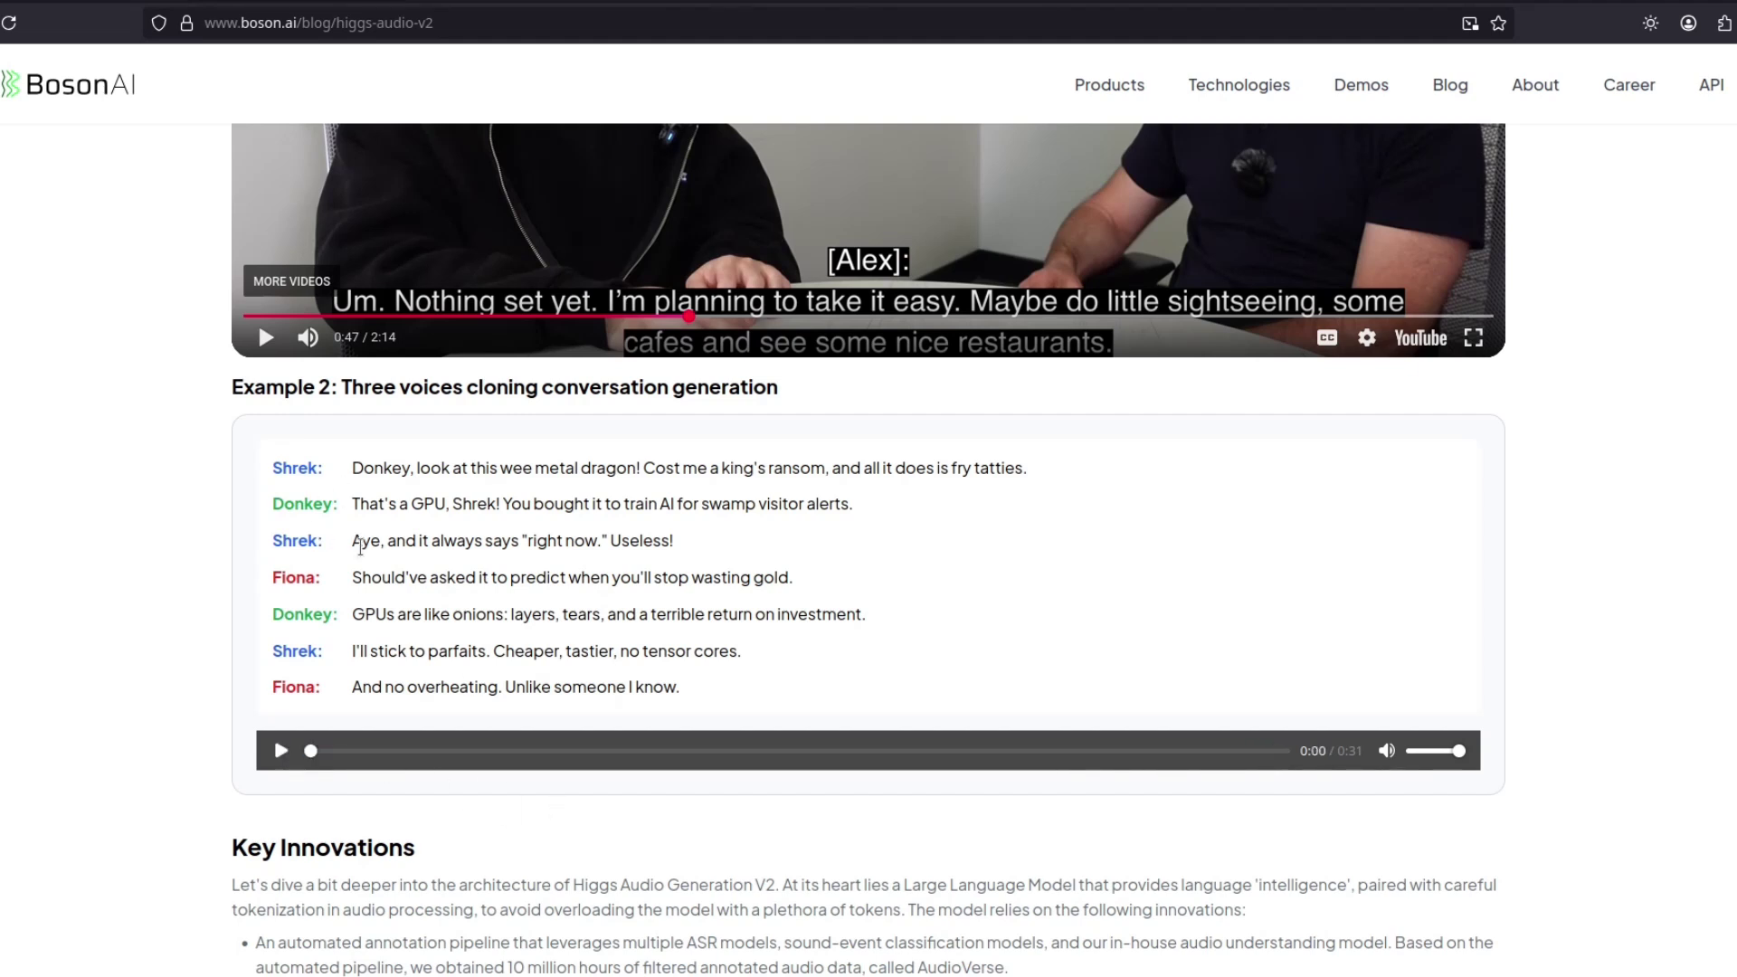
scroll(478, 561, down, 8)
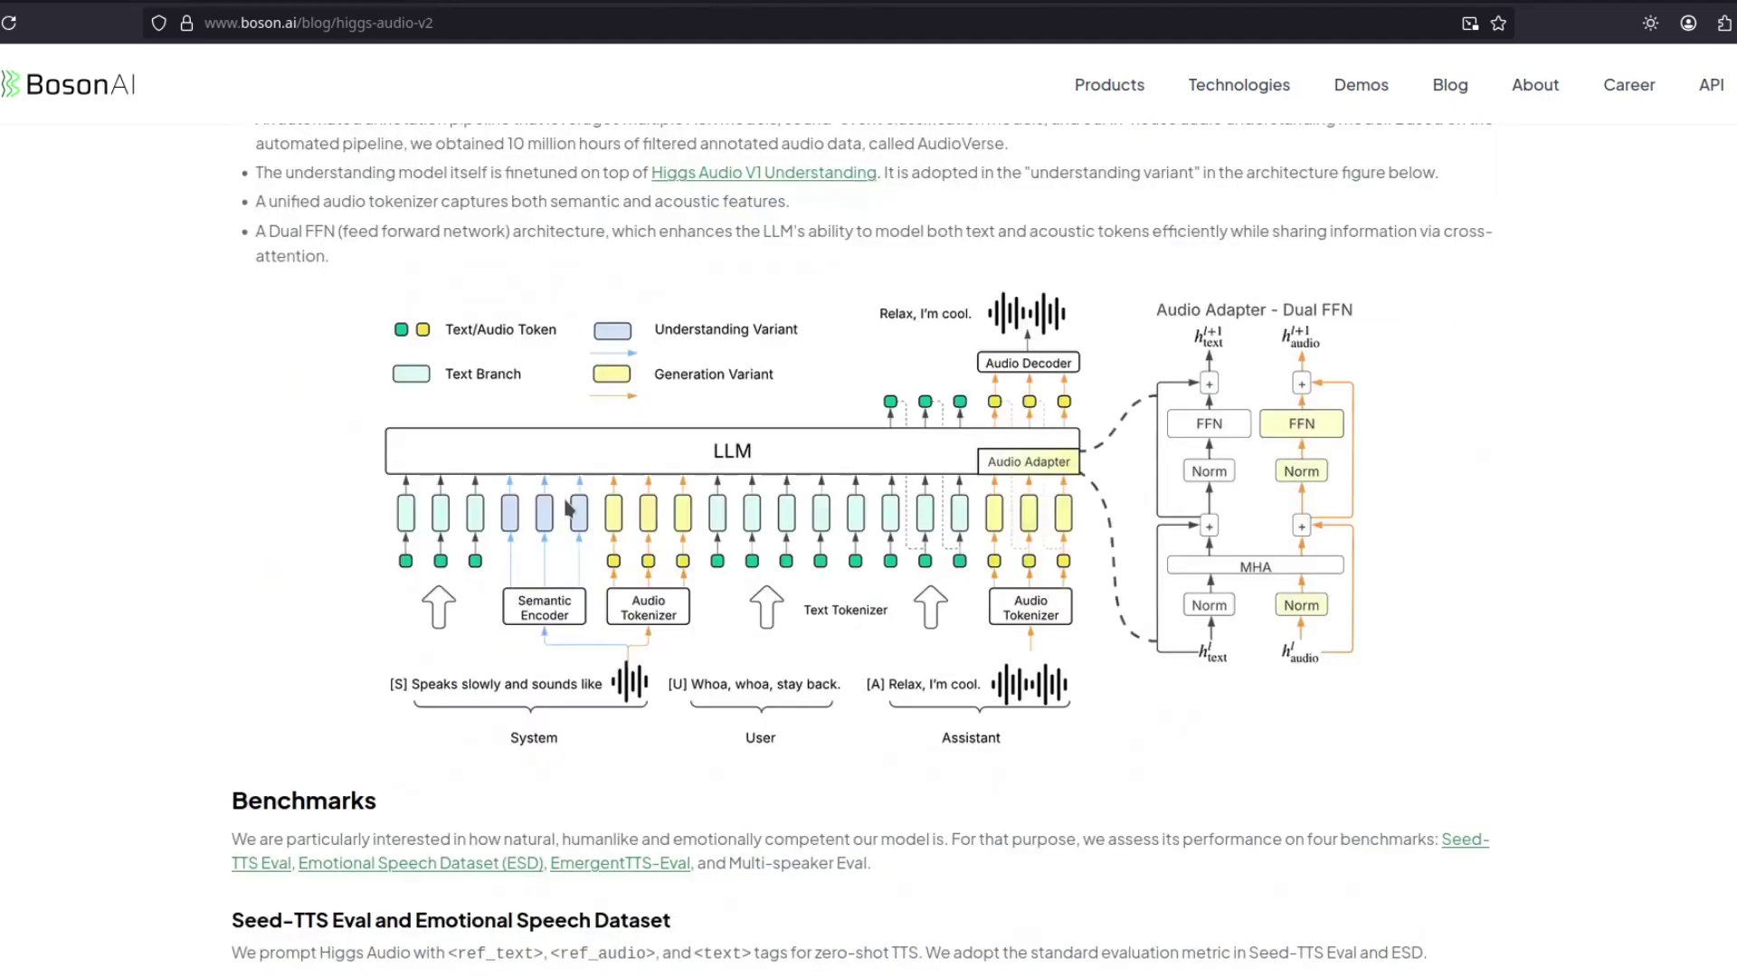
In the higgs-audio GitHub README, highlight the installation option commands.
key(ctrl+Tab)
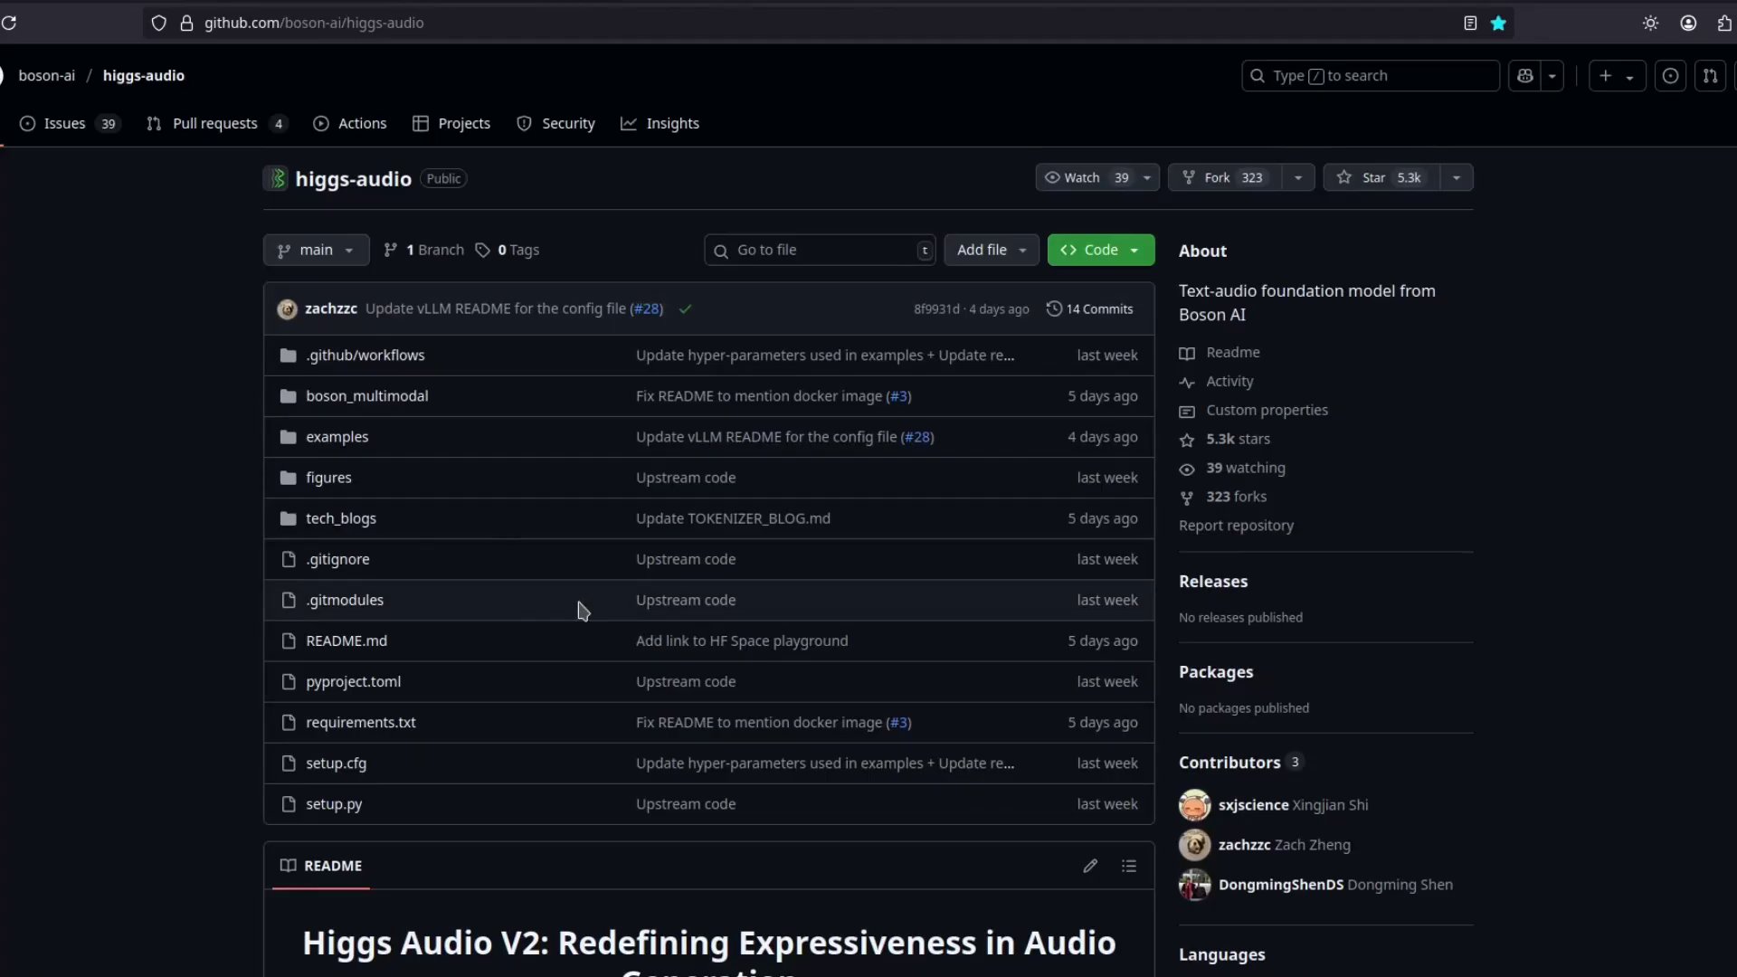
scroll(581, 611, down, 15)
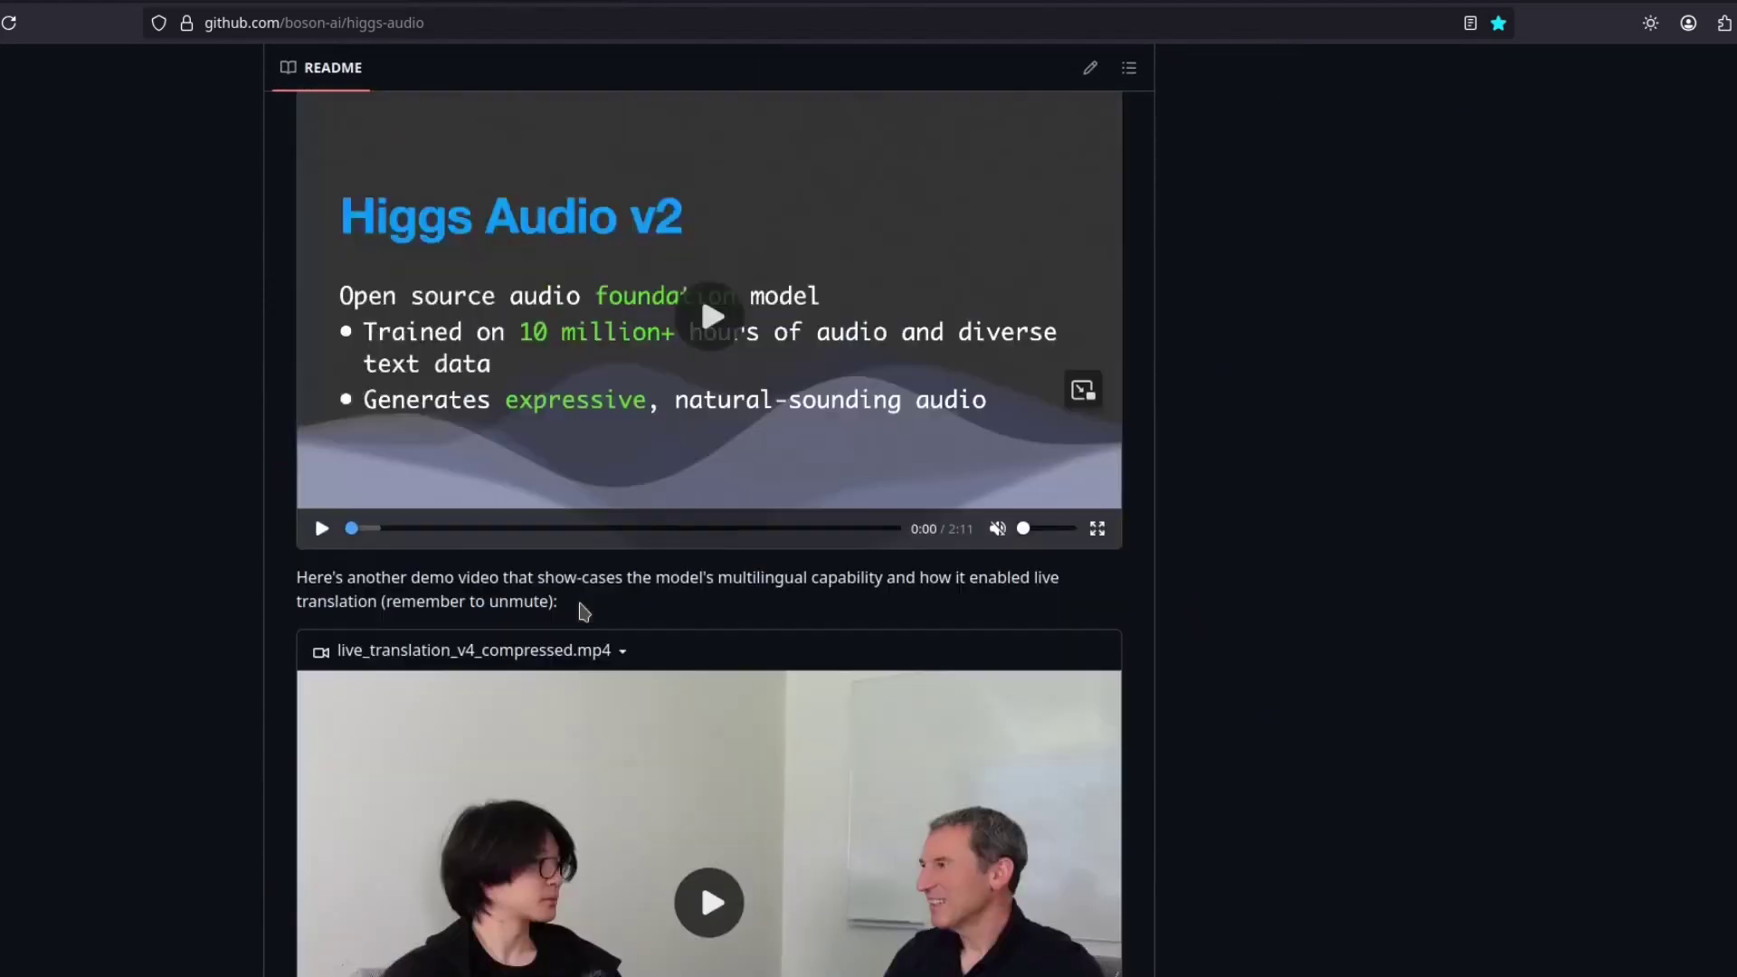
scroll(582, 612, down, 10)
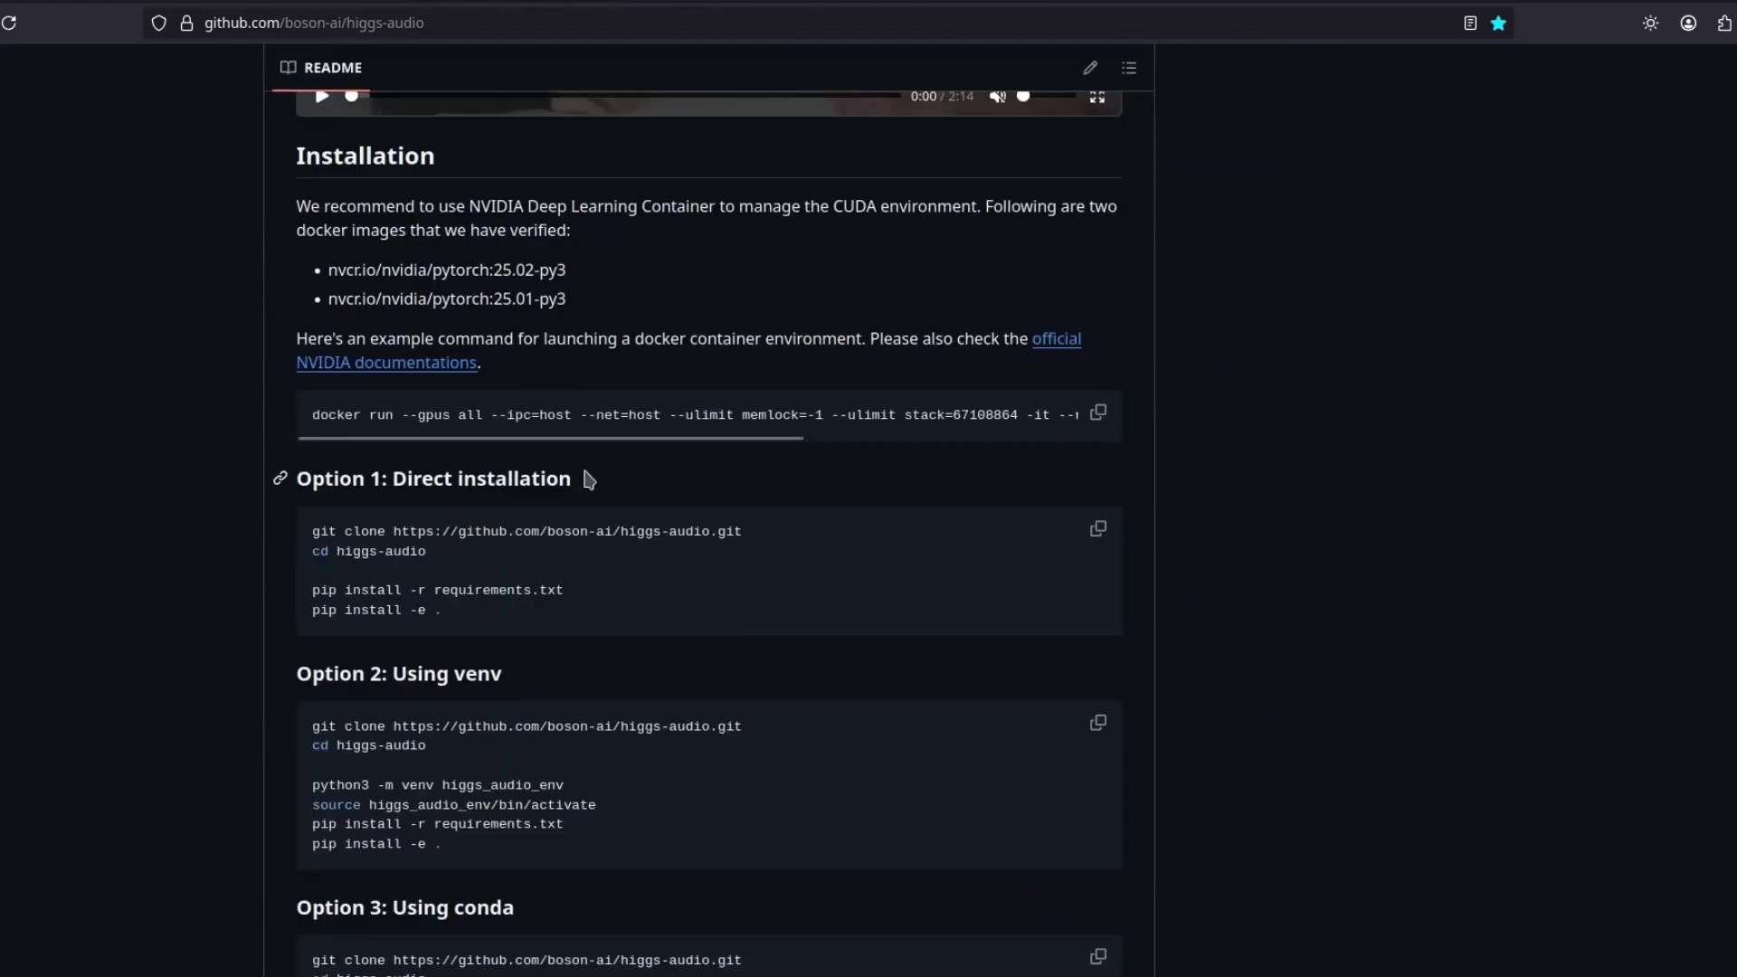
scroll(601, 450, right, 2)
scroll(523, 454, left, 2)
drag(314, 425, 934, 485)
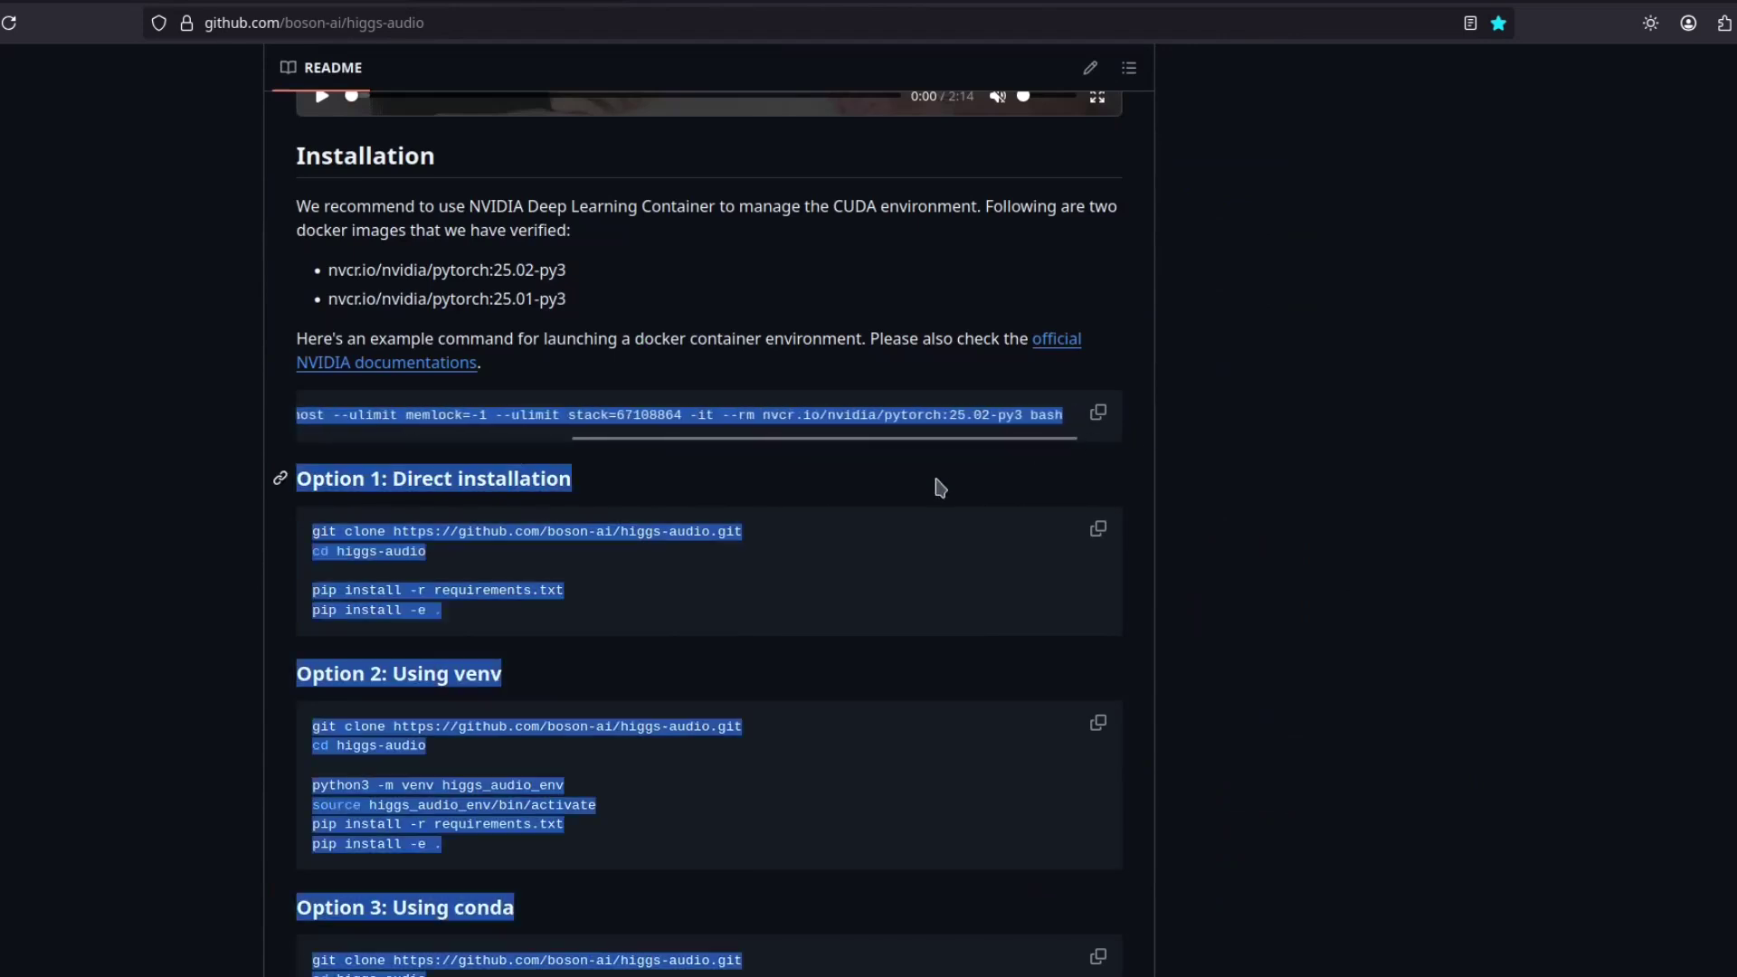
click(911, 461)
Select the conda create, conda activate, pip install requirements and pip install -e . lines.
scroll(896, 425, left, 2)
scroll(597, 524, down, 3)
mouse_move(313, 685)
mouse_down()
mouse_move(753, 689)
mouse_move(304, 719)
mouse_up()
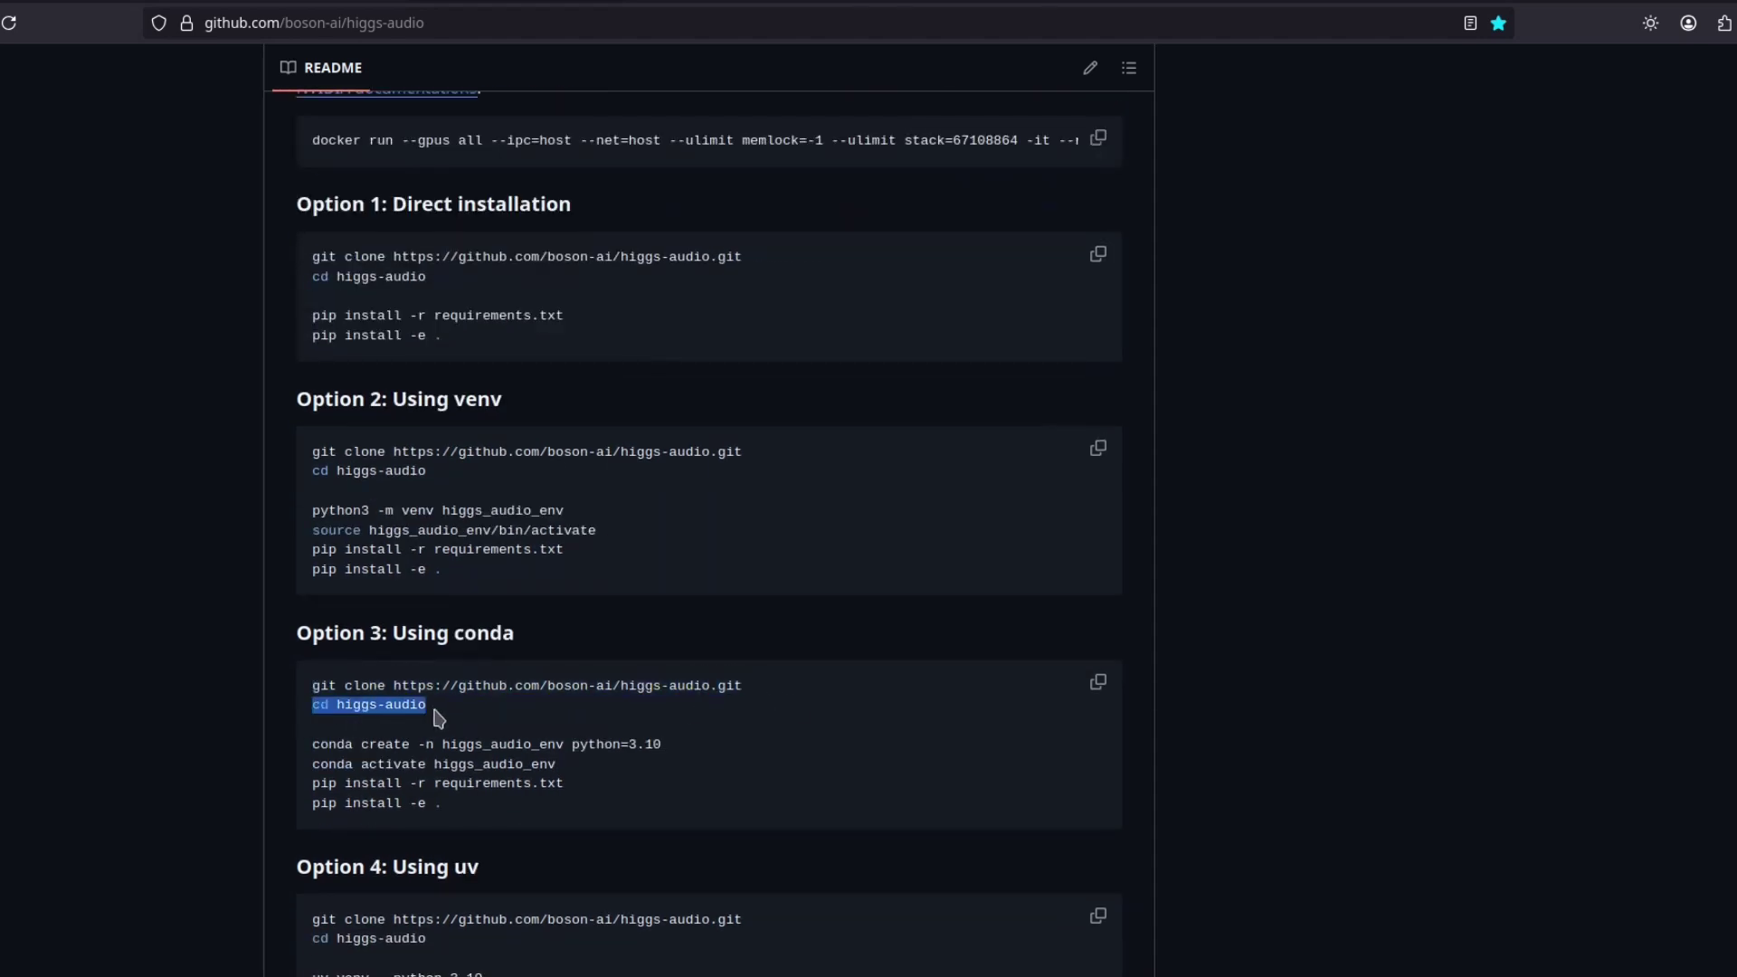
drag(311, 746, 667, 748)
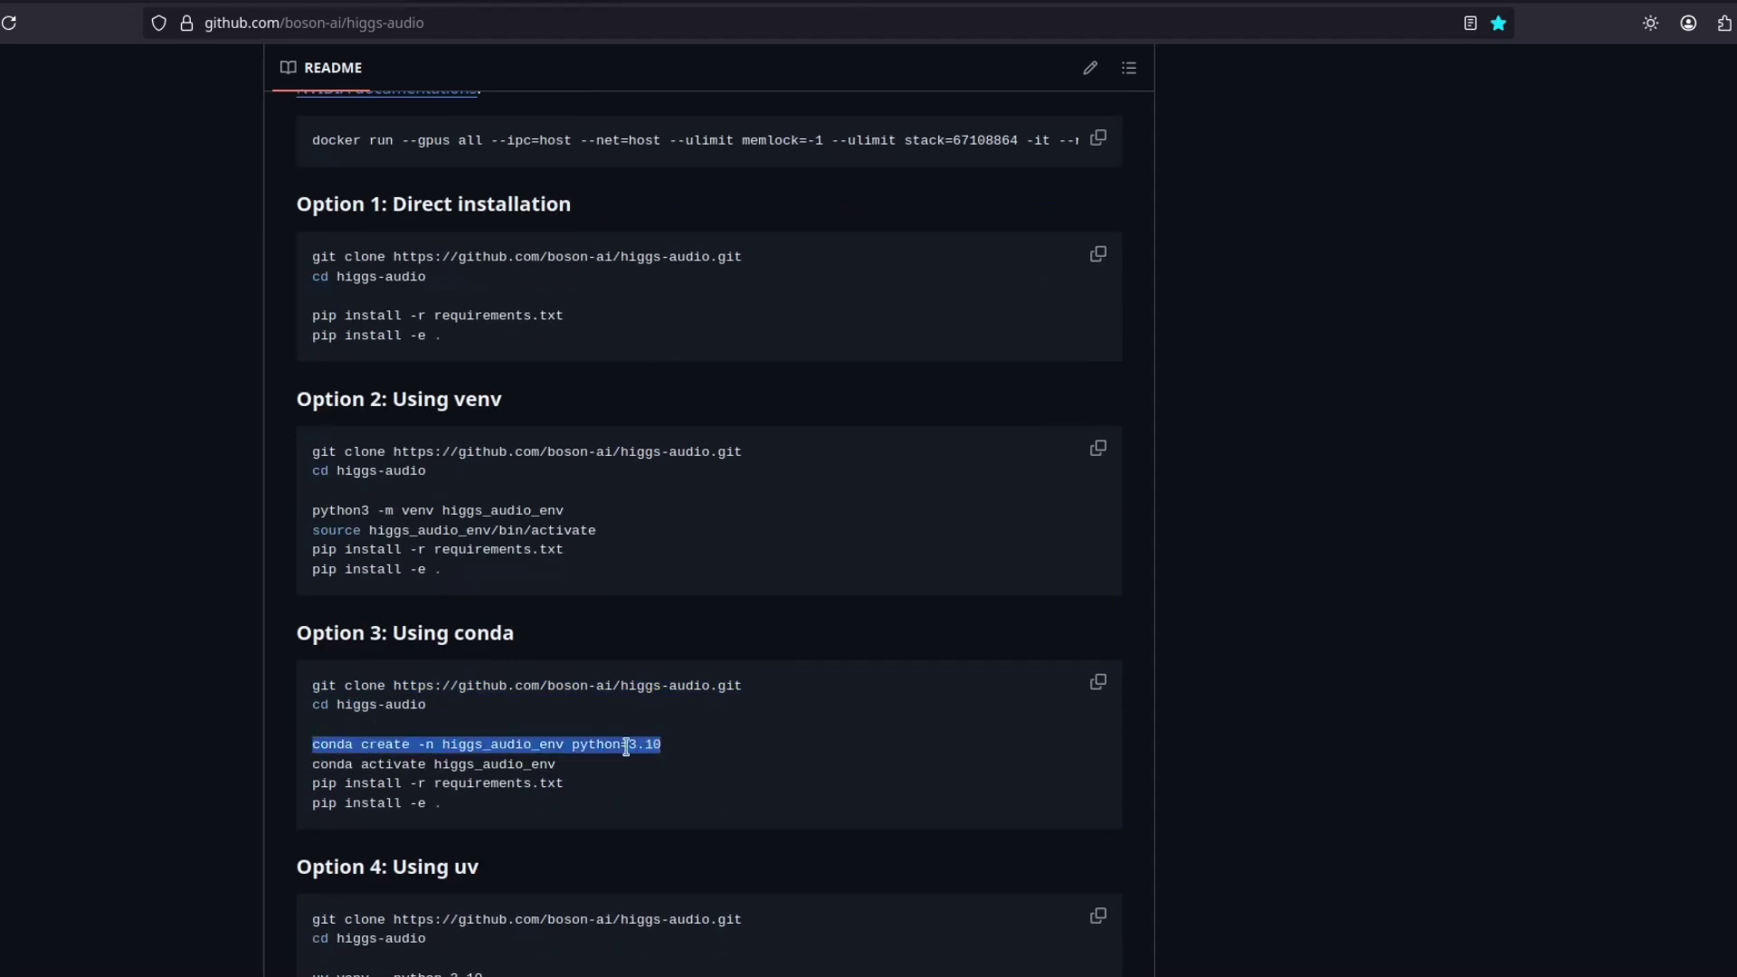
click(667, 748)
triple_click(582, 768)
click(600, 772)
triple_click(592, 783)
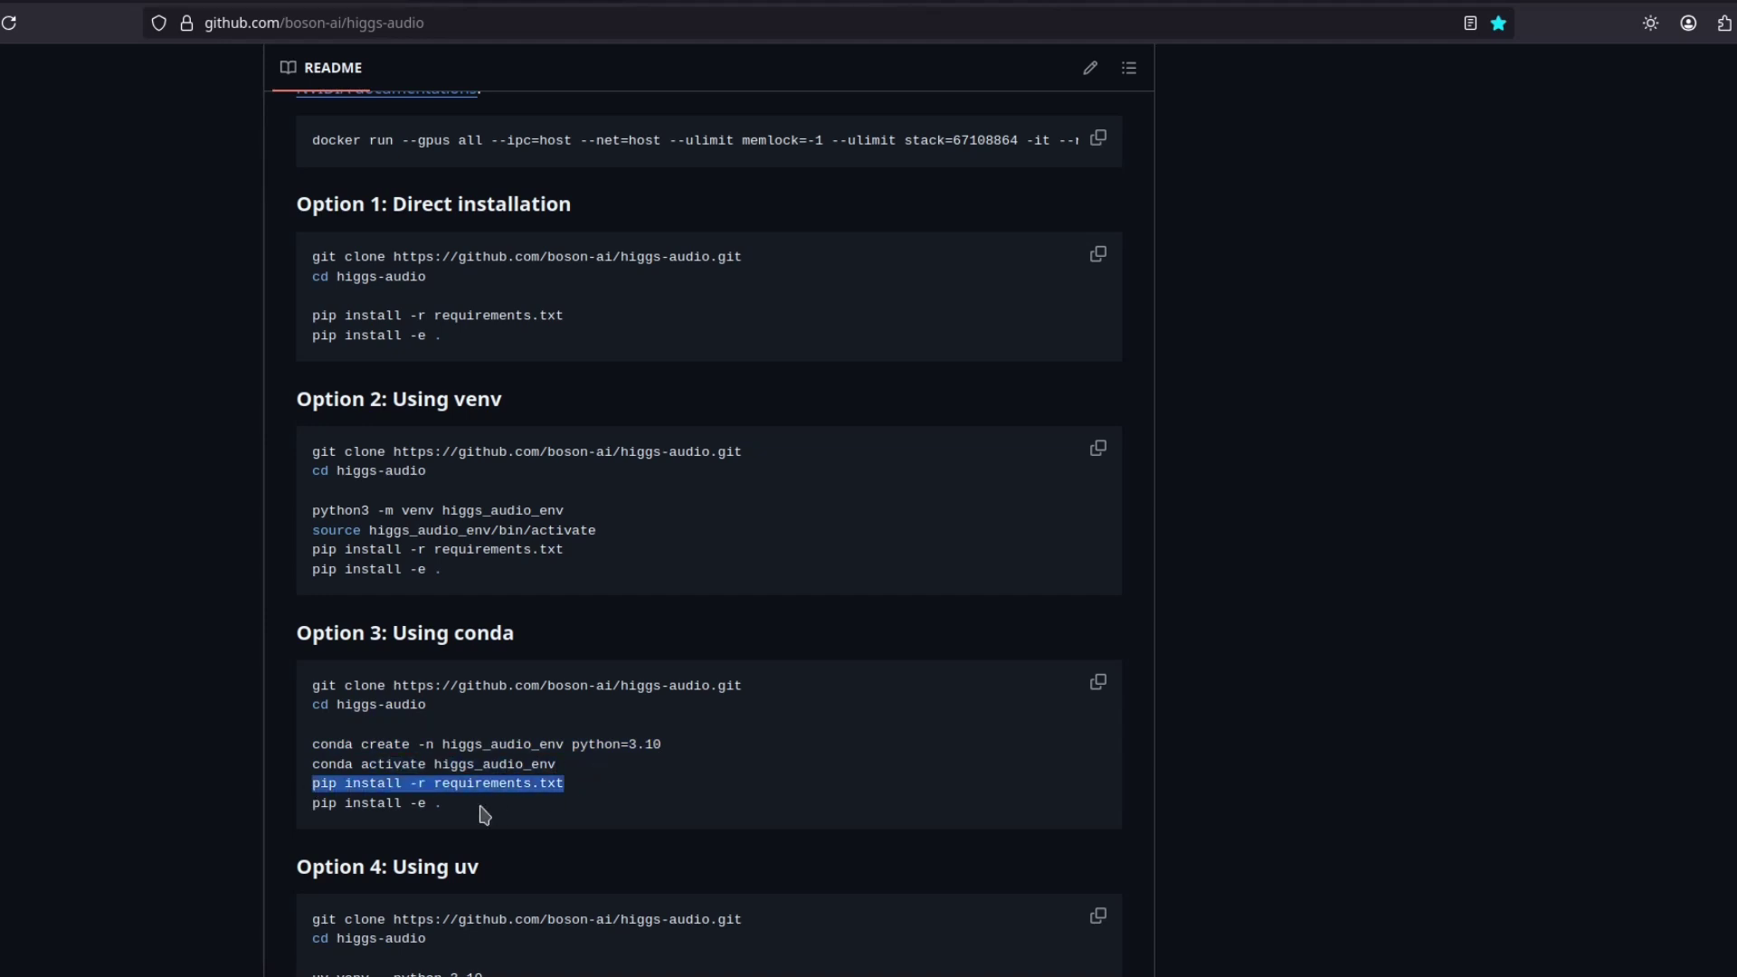
drag(479, 807, 301, 809)
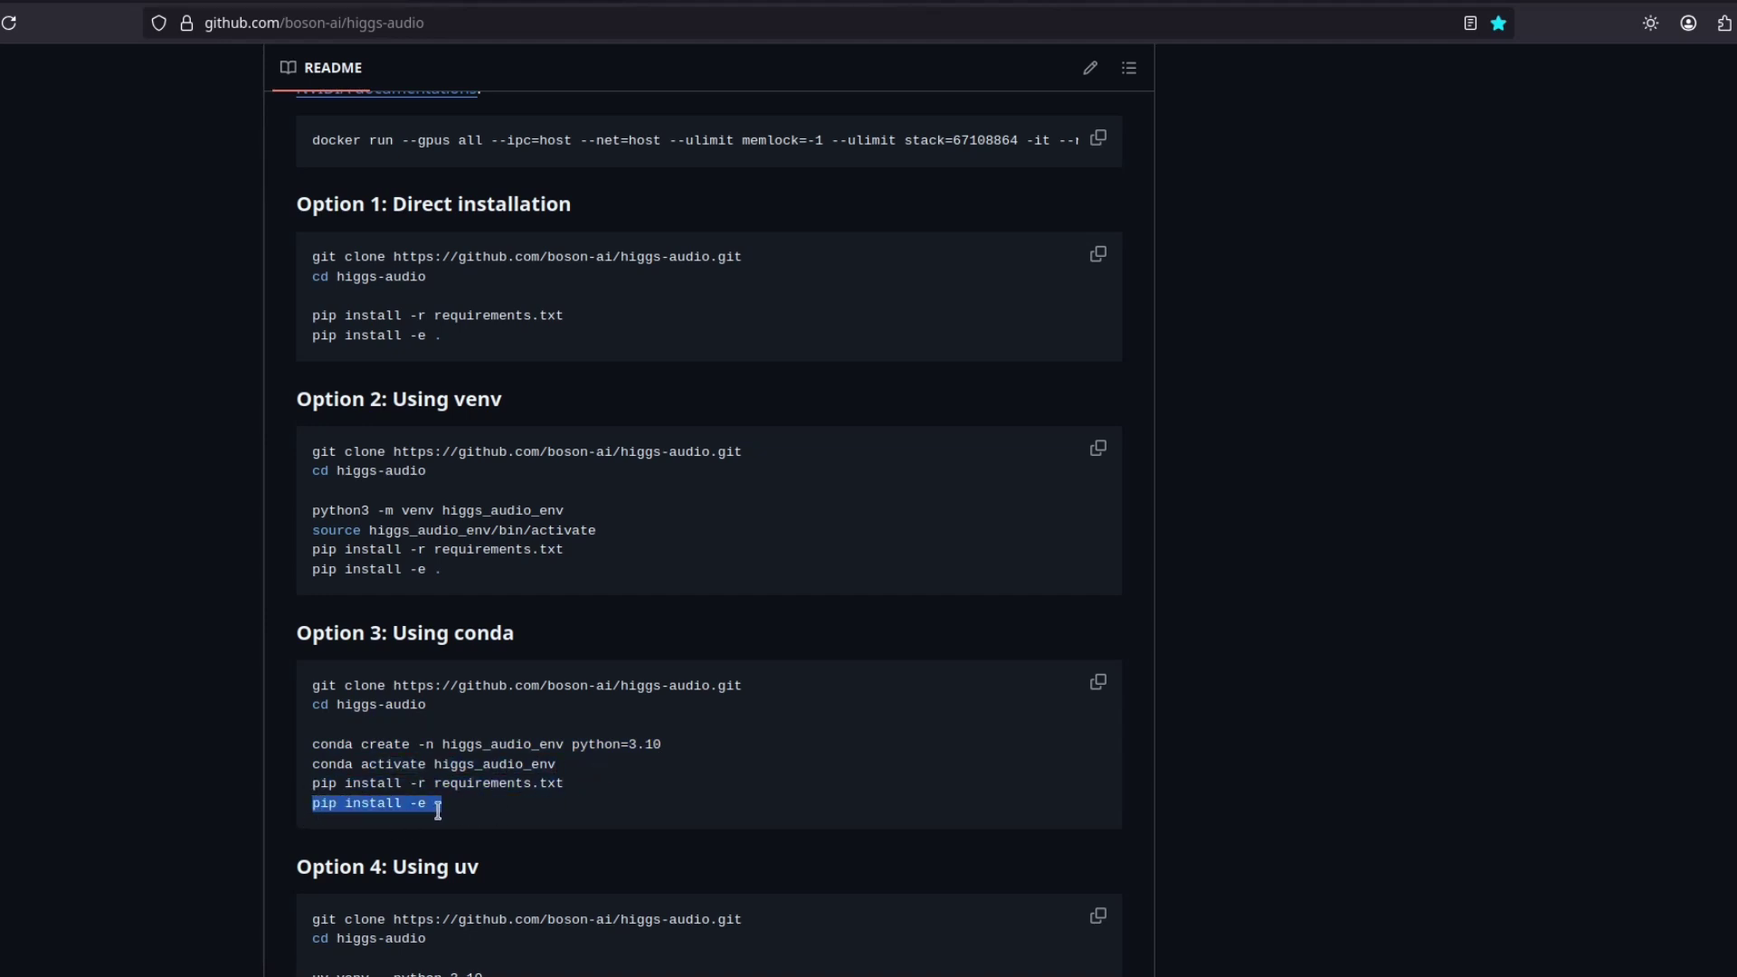
Highlight the optimal-performance tip recommending a GPU with 24GB memory.
scroll(626, 735, down, 2)
scroll(615, 735, down, 4)
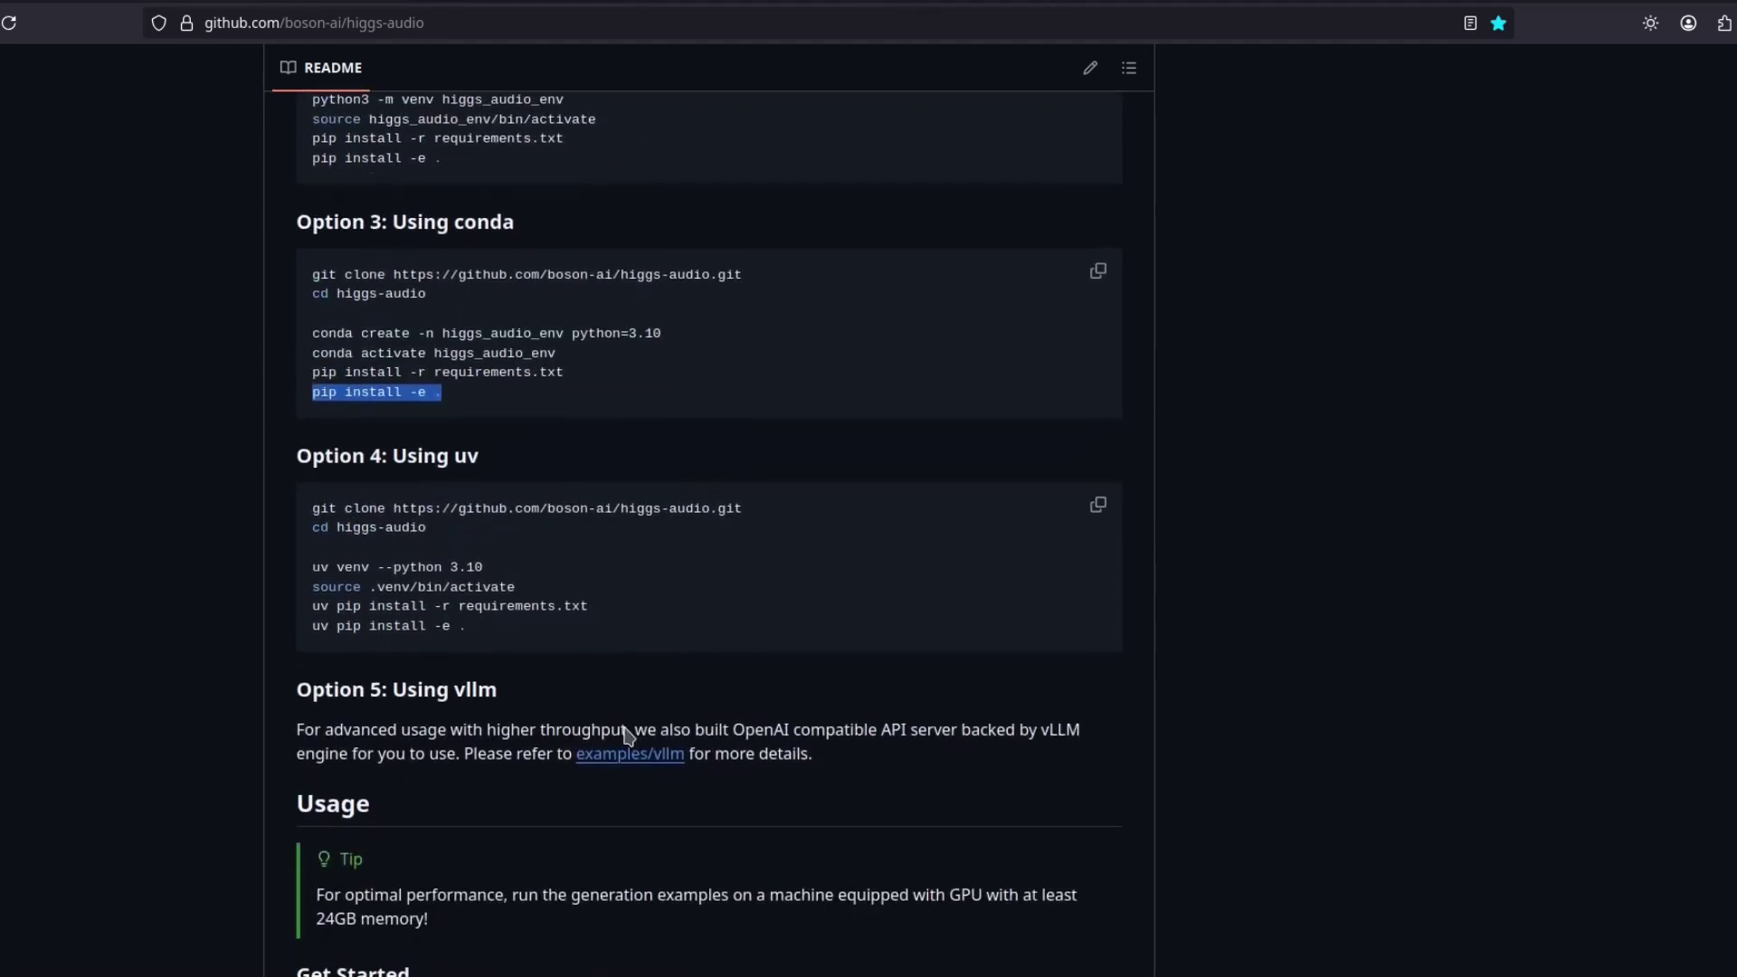
scroll(597, 729, down, 2)
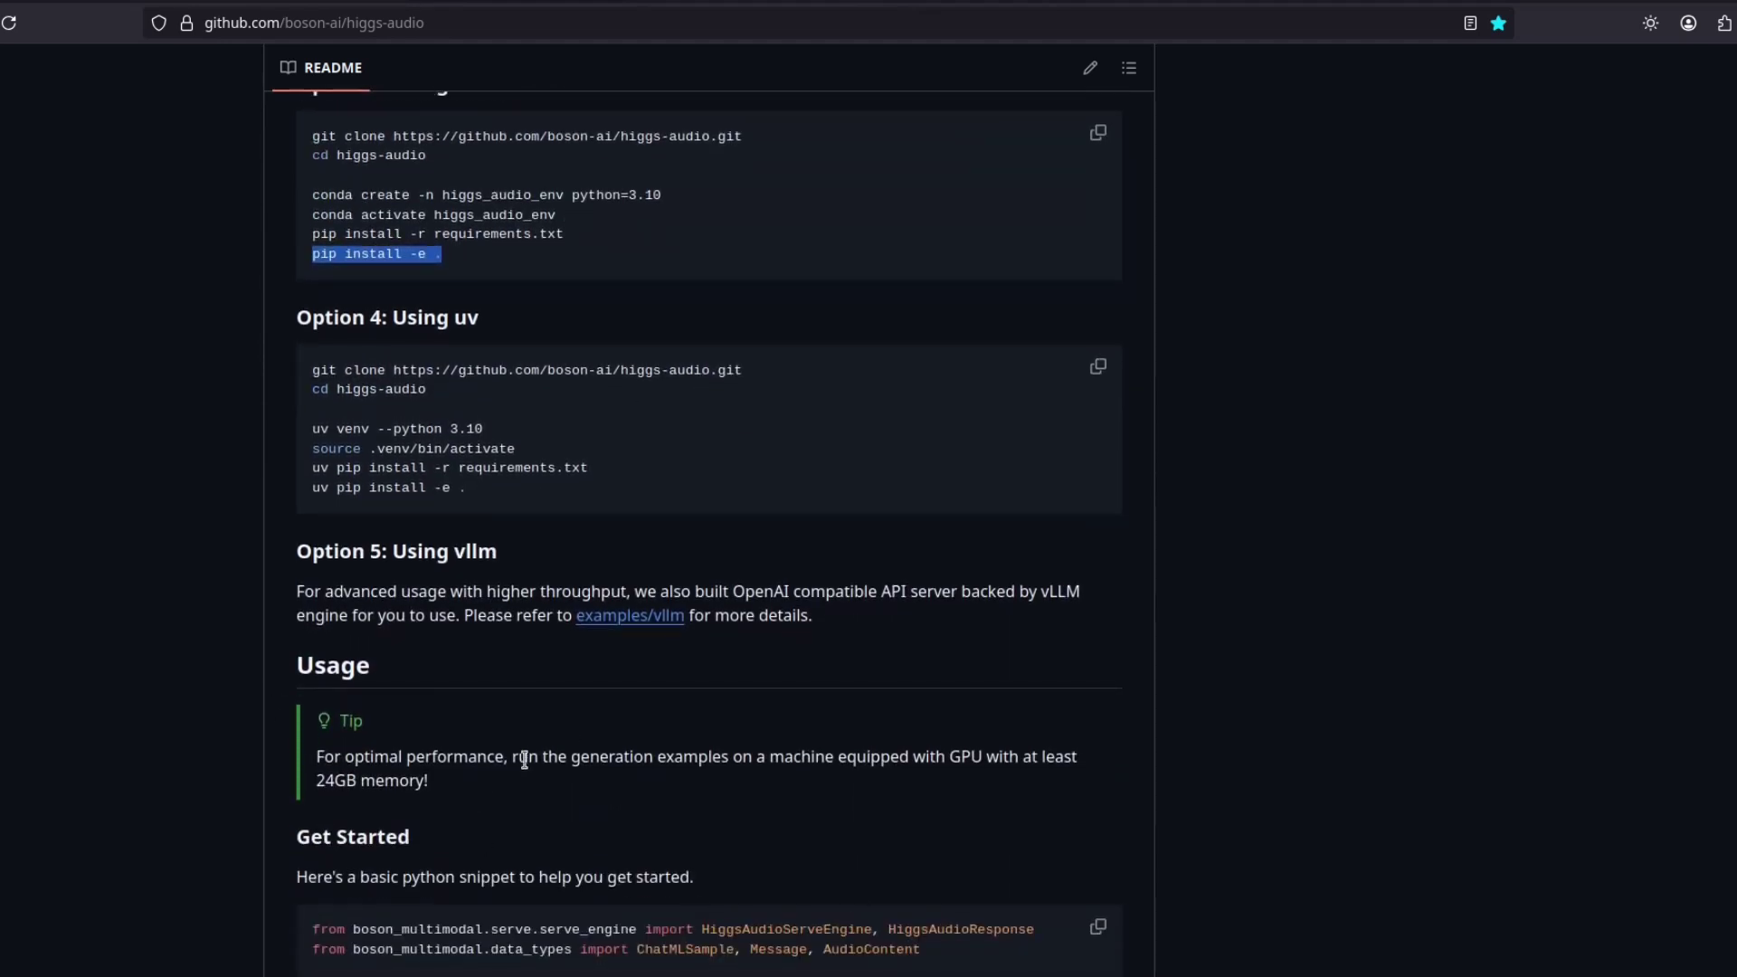
scroll(480, 810, down, 4)
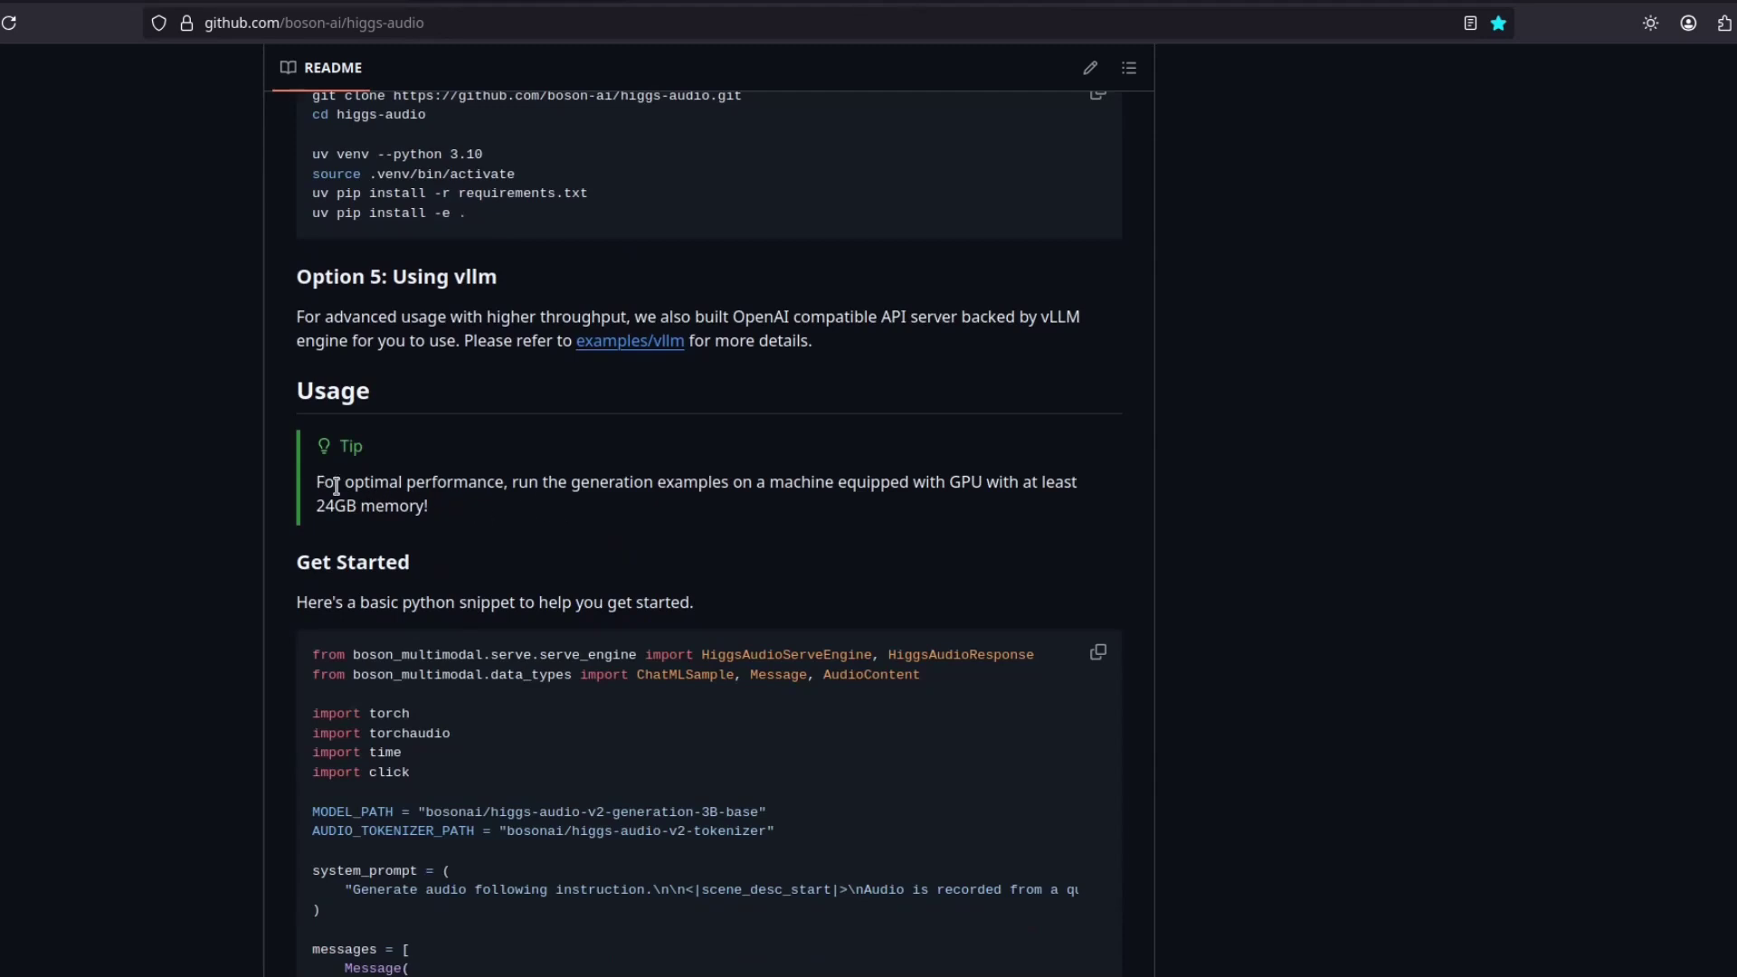
drag(324, 483, 839, 482)
click(572, 482)
drag(317, 506, 423, 506)
click(522, 528)
scroll(522, 529, down, 8)
scroll(523, 529, down, 2)
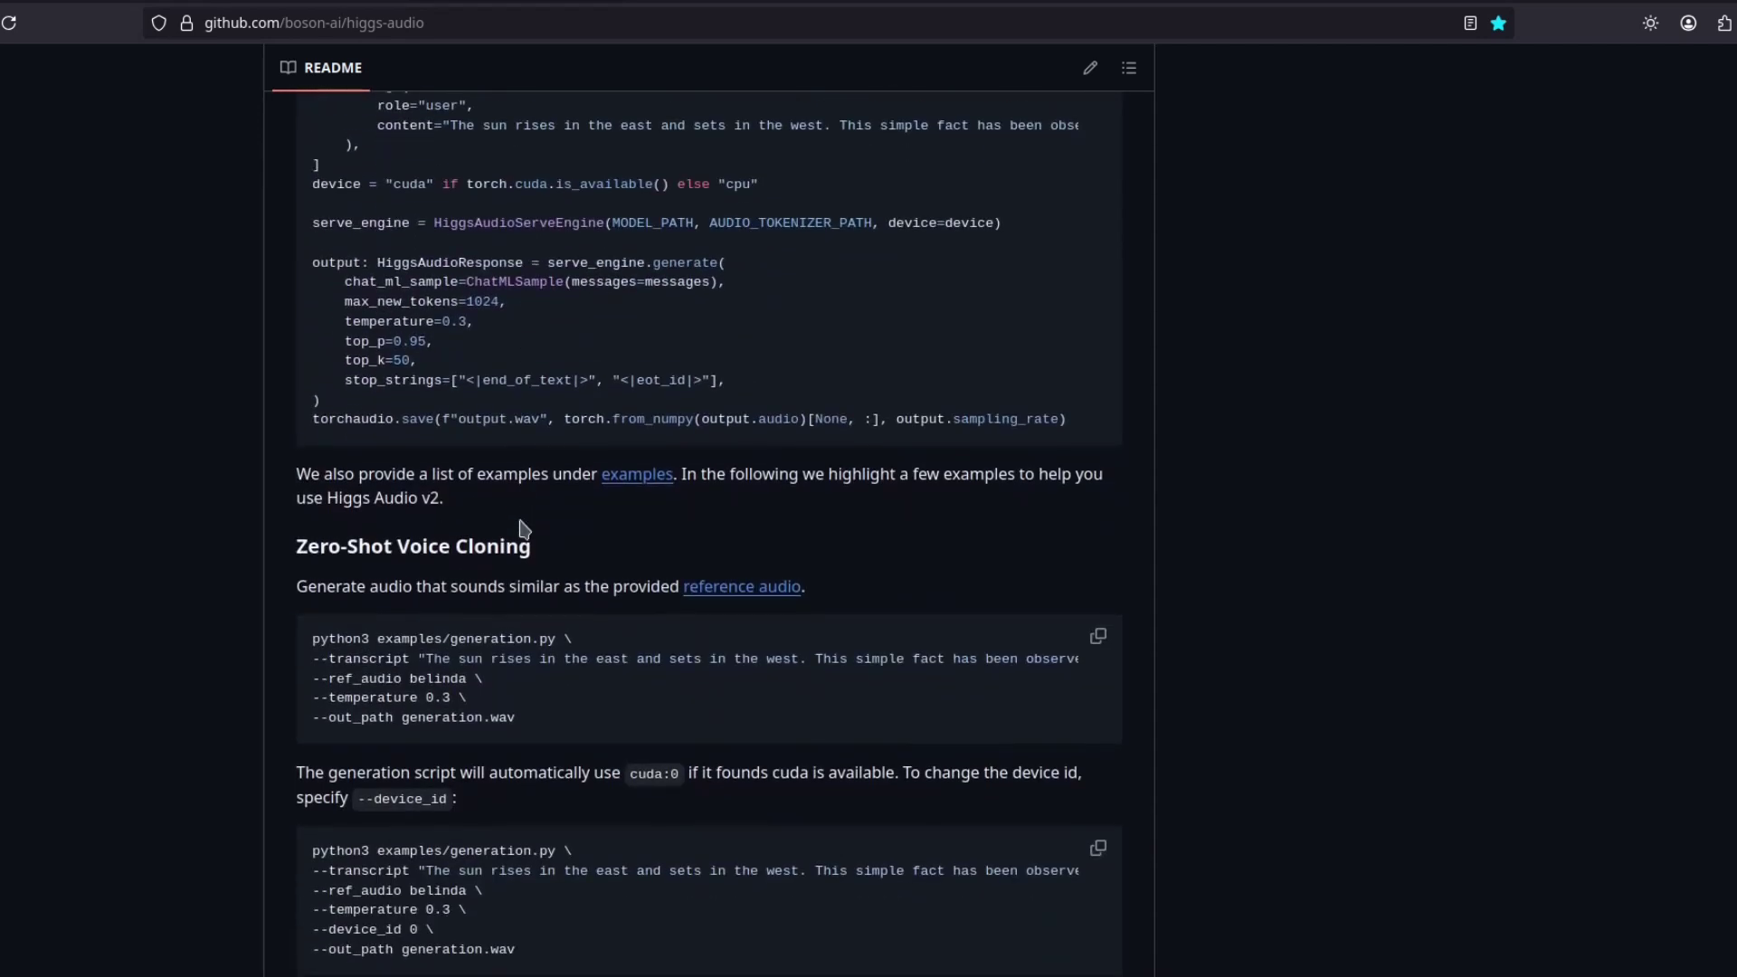
key(ctrl+Tab)
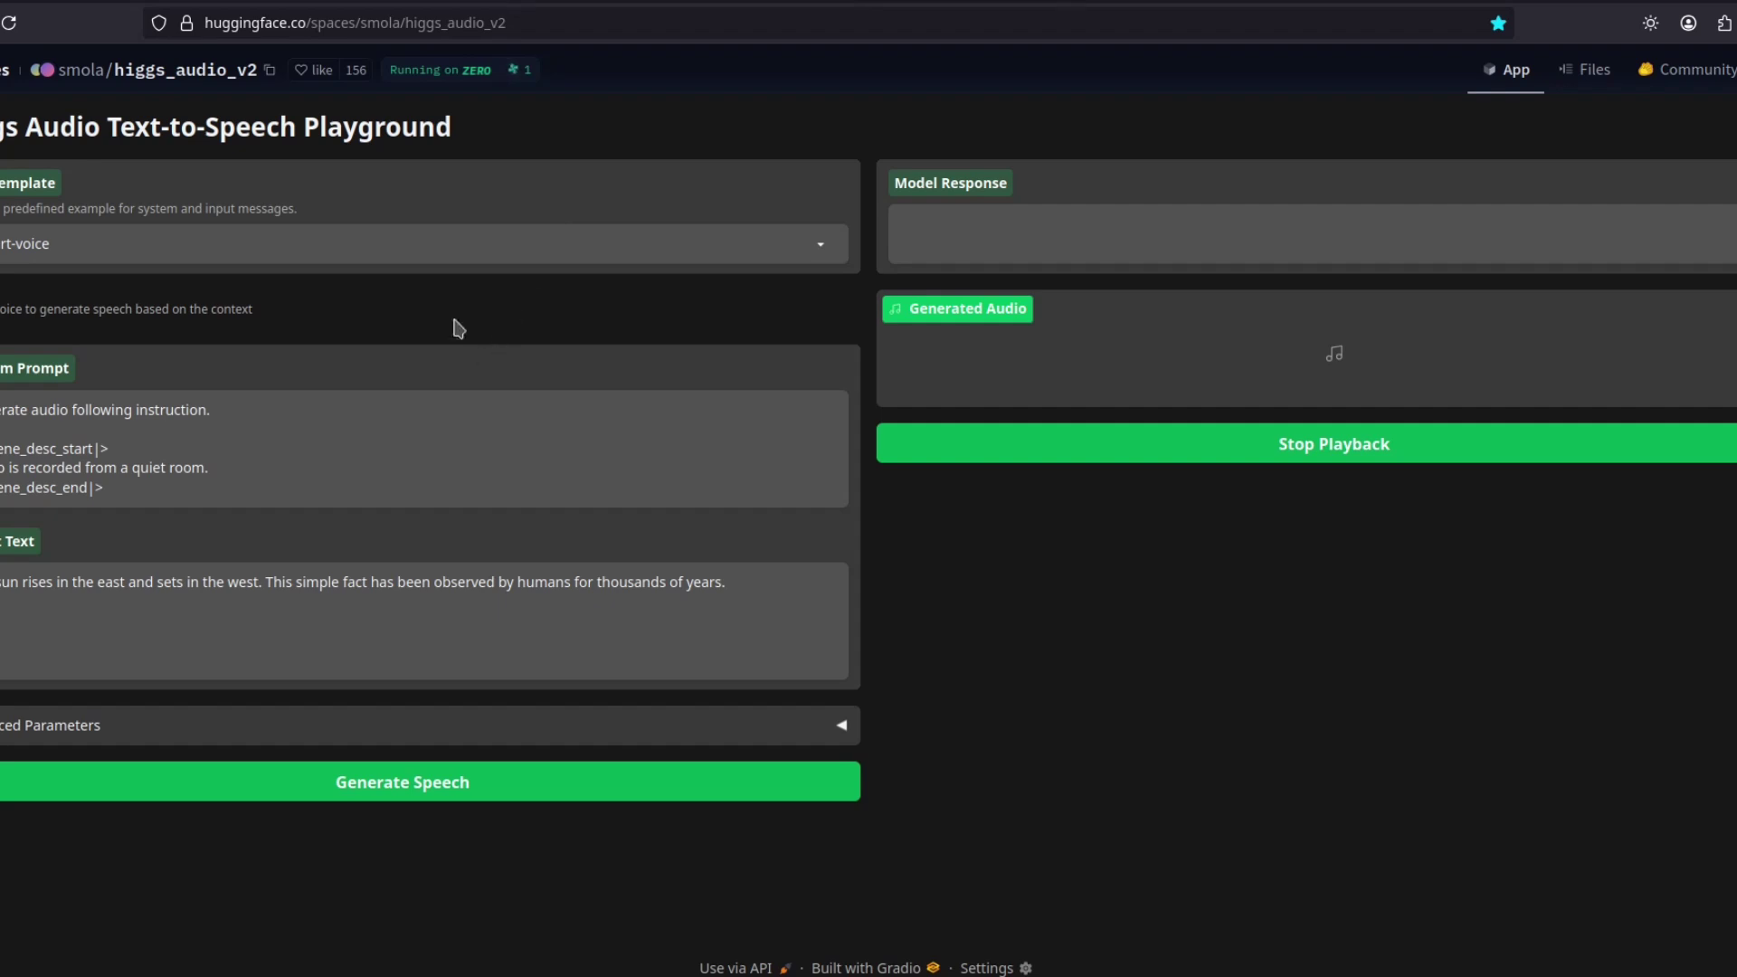
Keep the smart-voice template and select the quiet-room line of the system prompt.
click(768, 251)
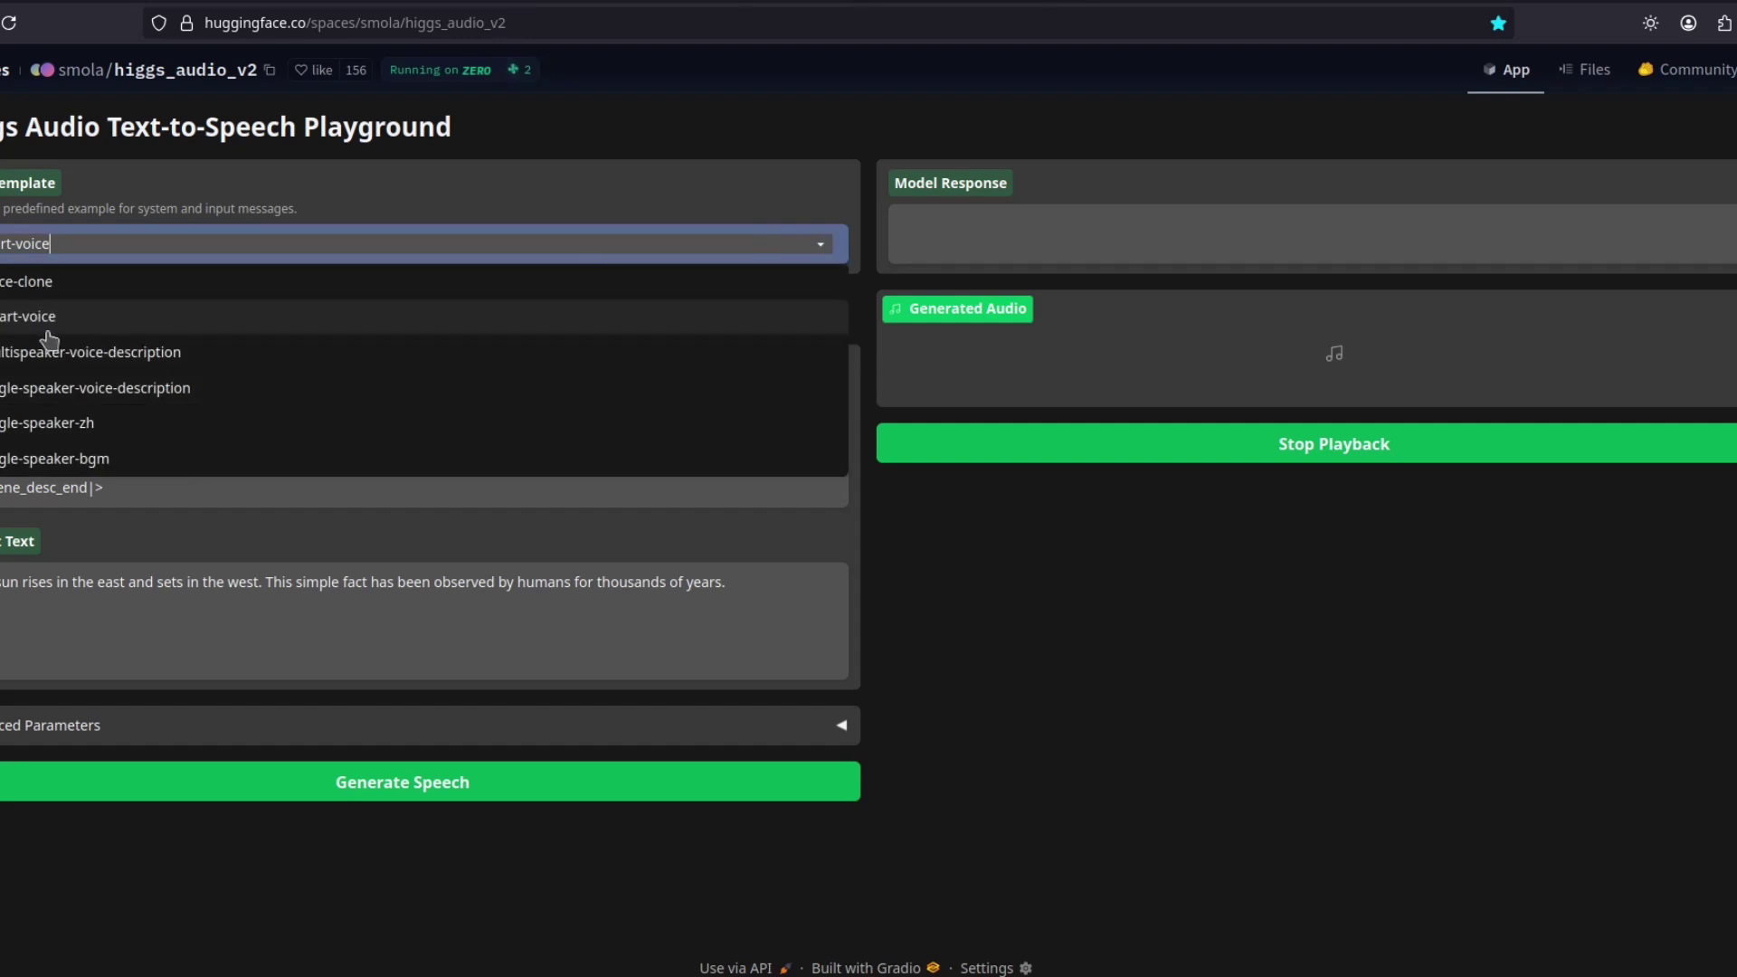
click(90, 318)
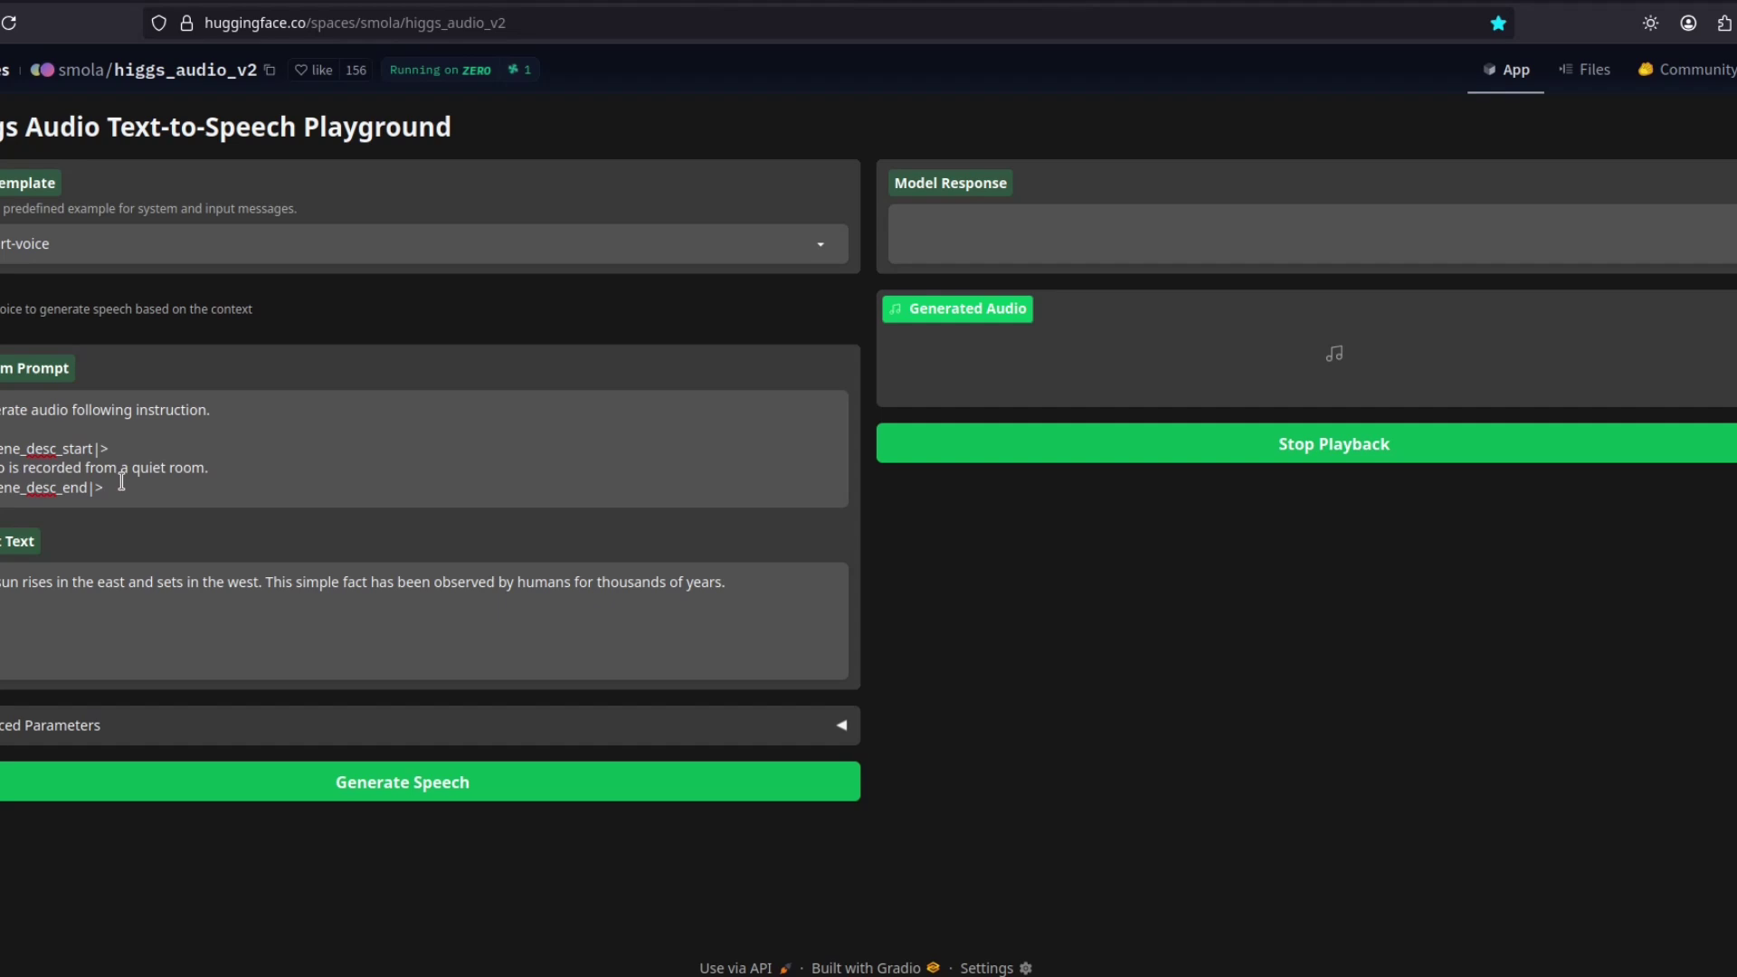
triple_click(172, 471)
click(739, 619)
Check the Advanced Parameters sliders, then generate speech from the sun-rises text.
click(841, 725)
scroll(1059, 678, down, 5)
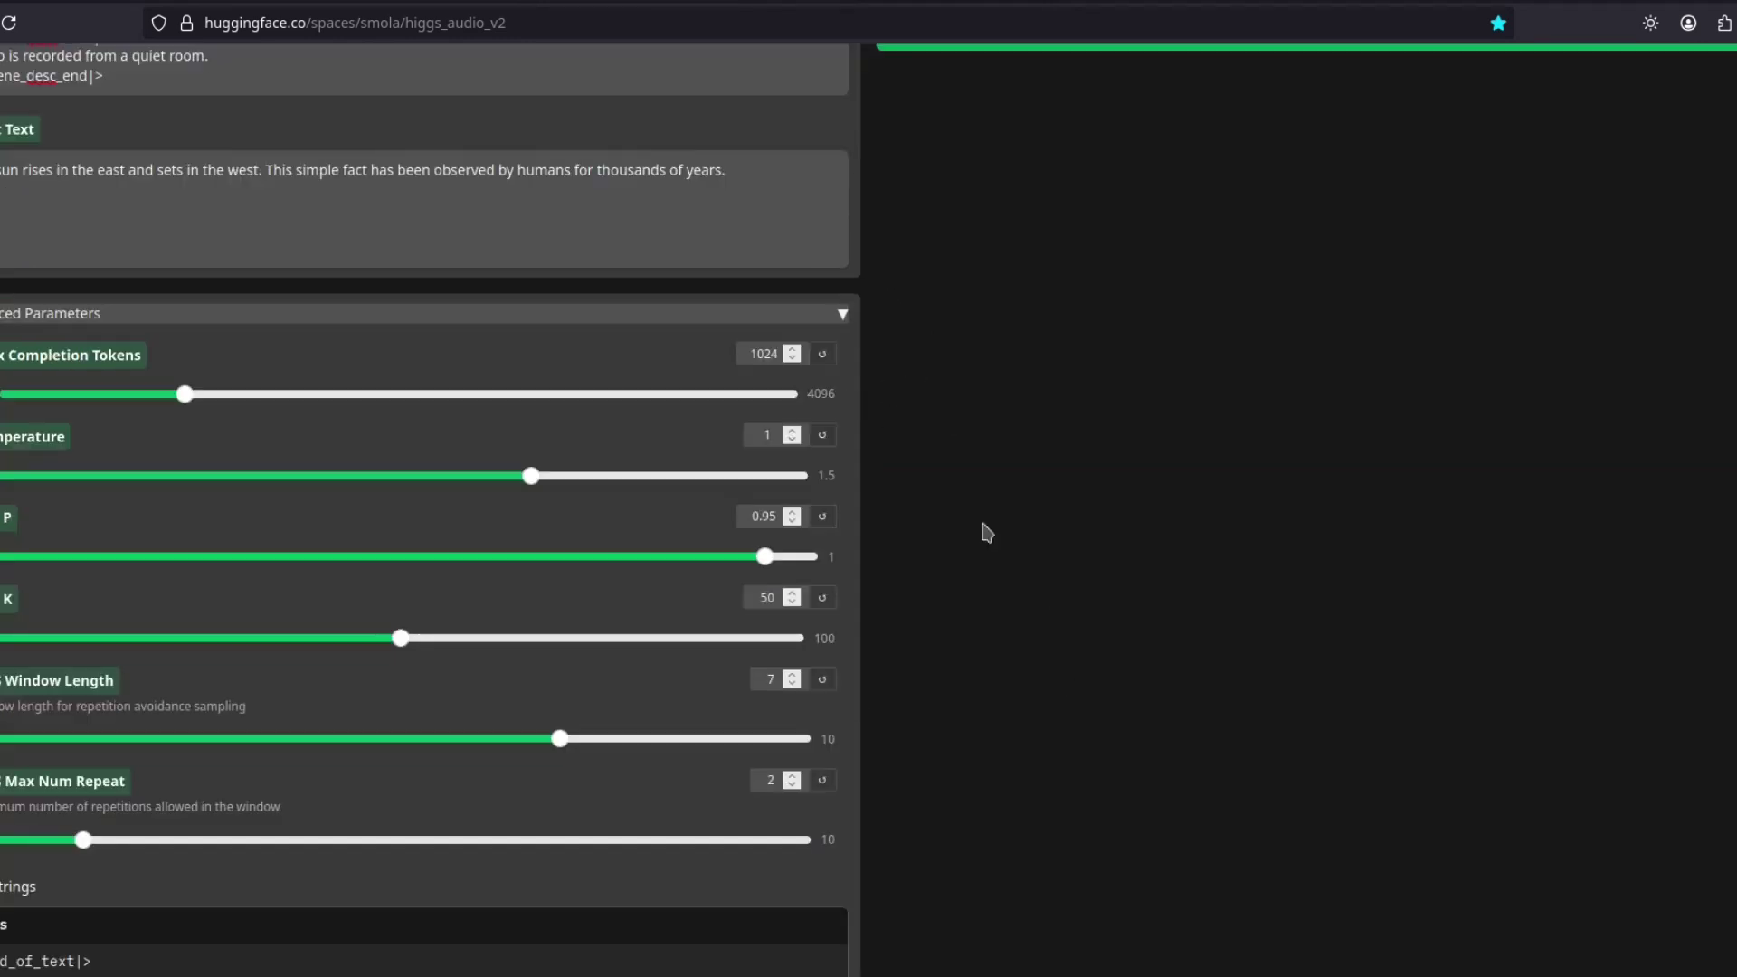
scroll(904, 652, down, 2)
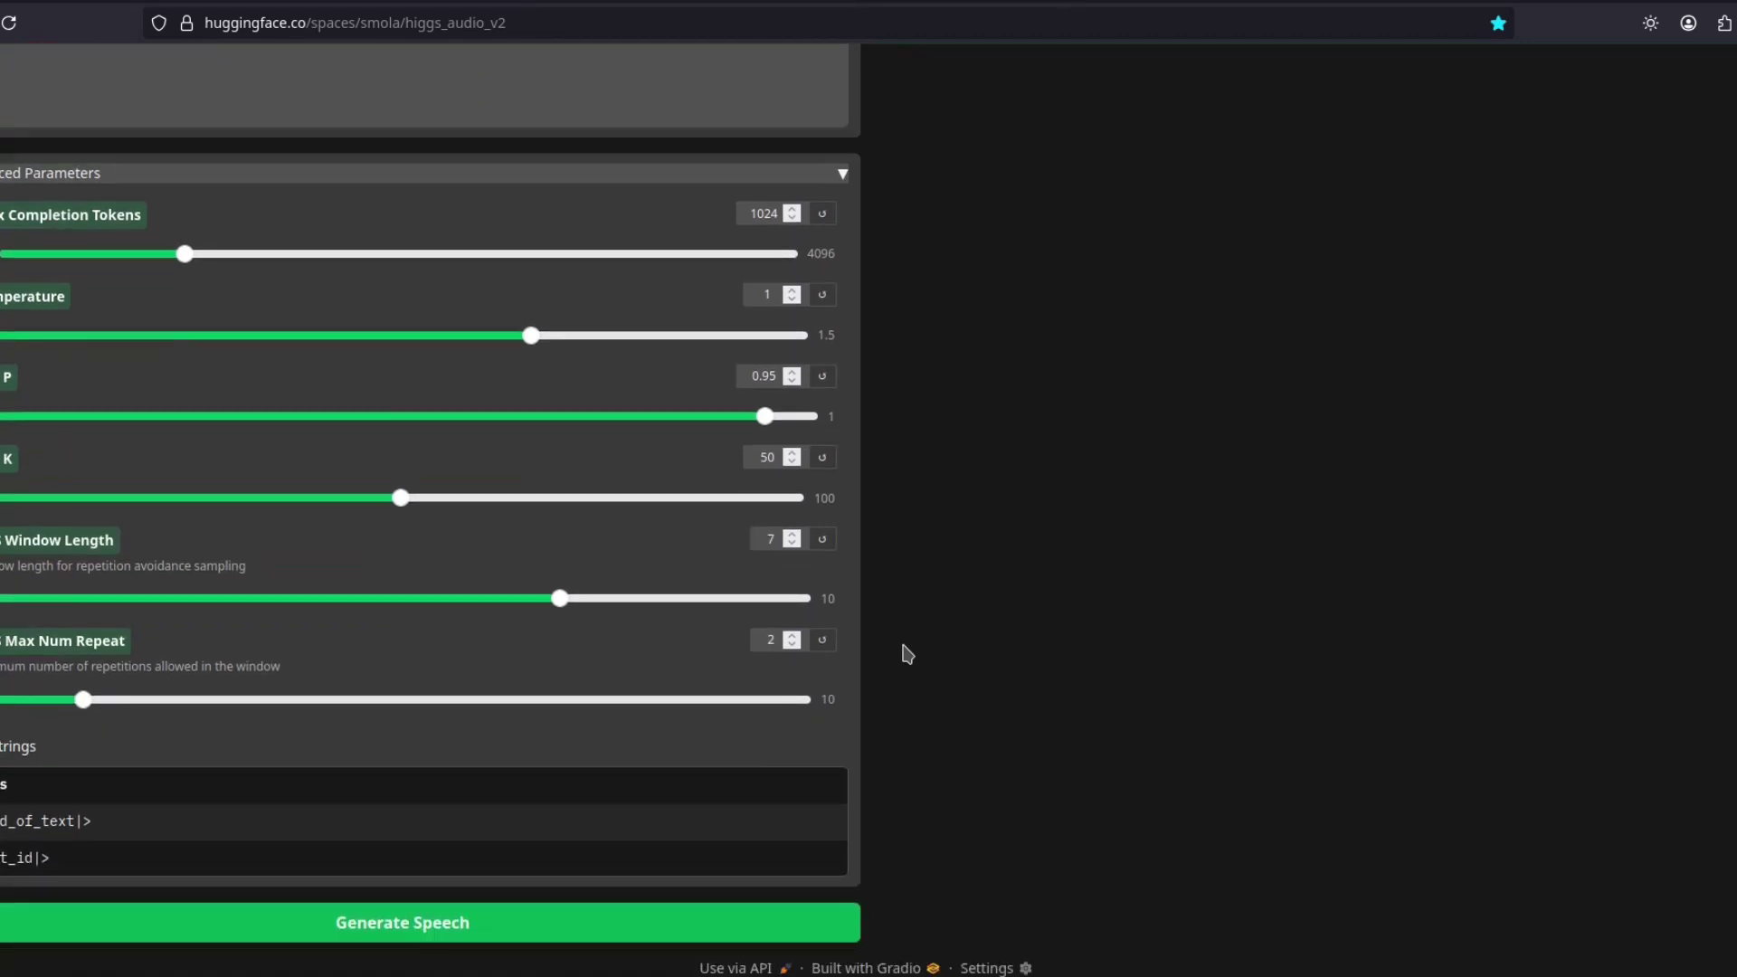
click(842, 173)
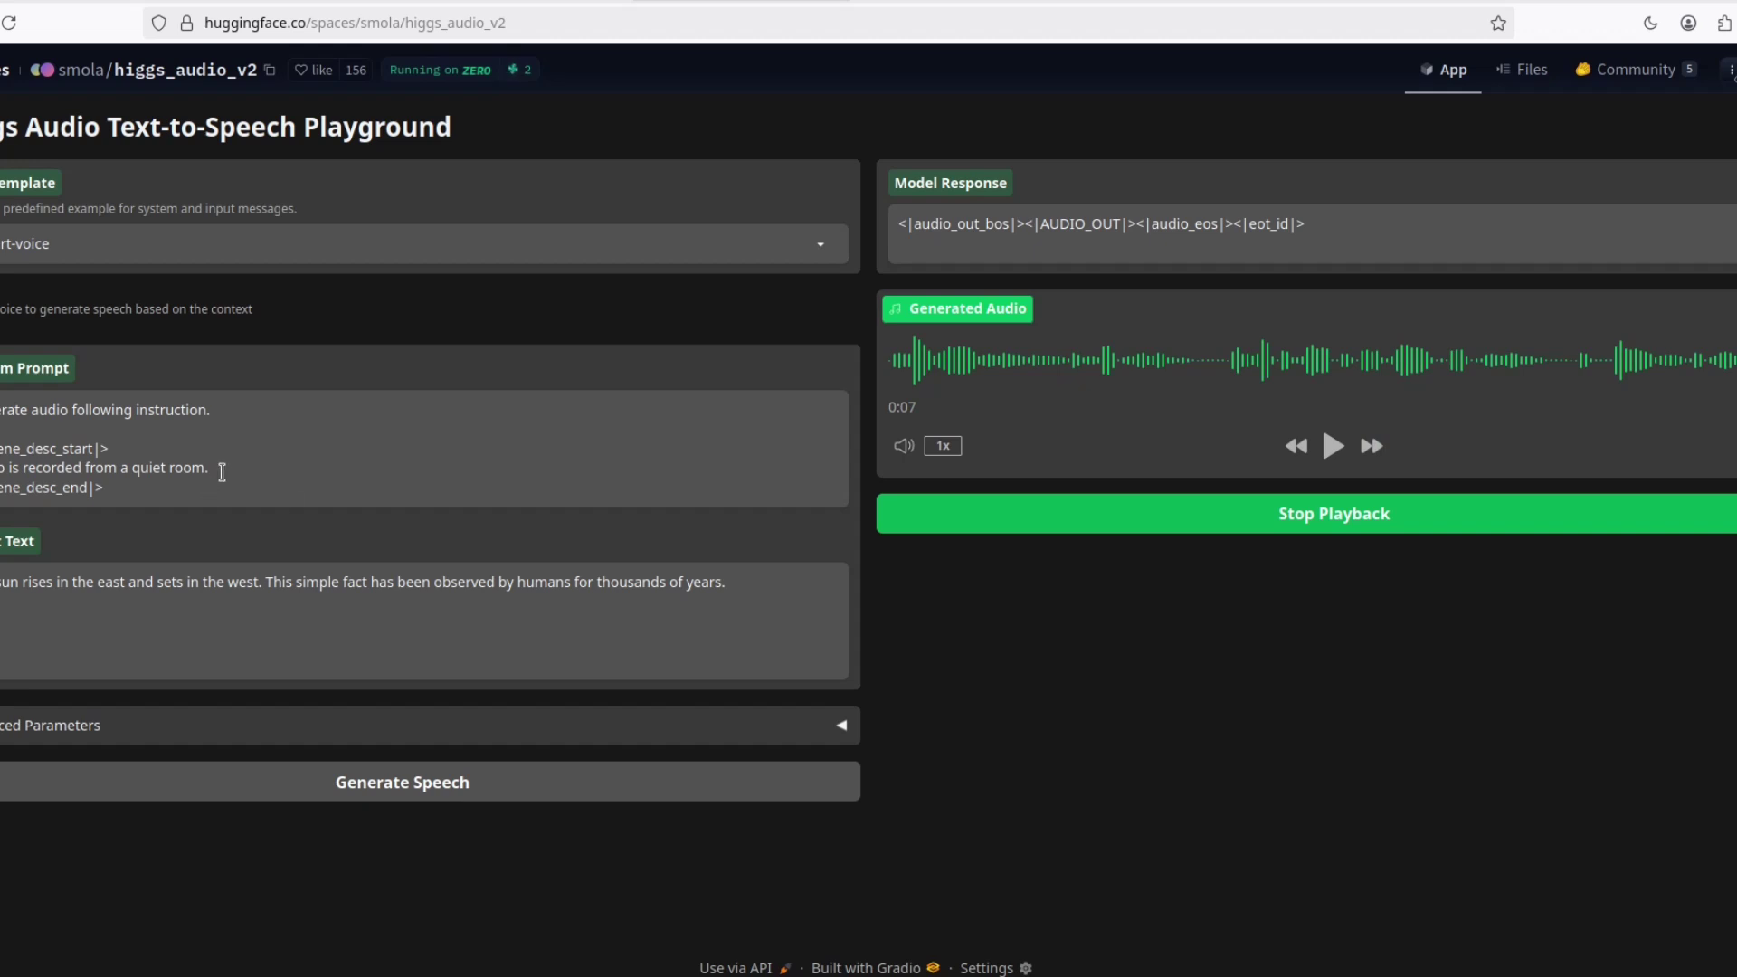
Highlight 'quiet room' in the system prompt, then clear the selection.
drag(223, 472, 107, 467)
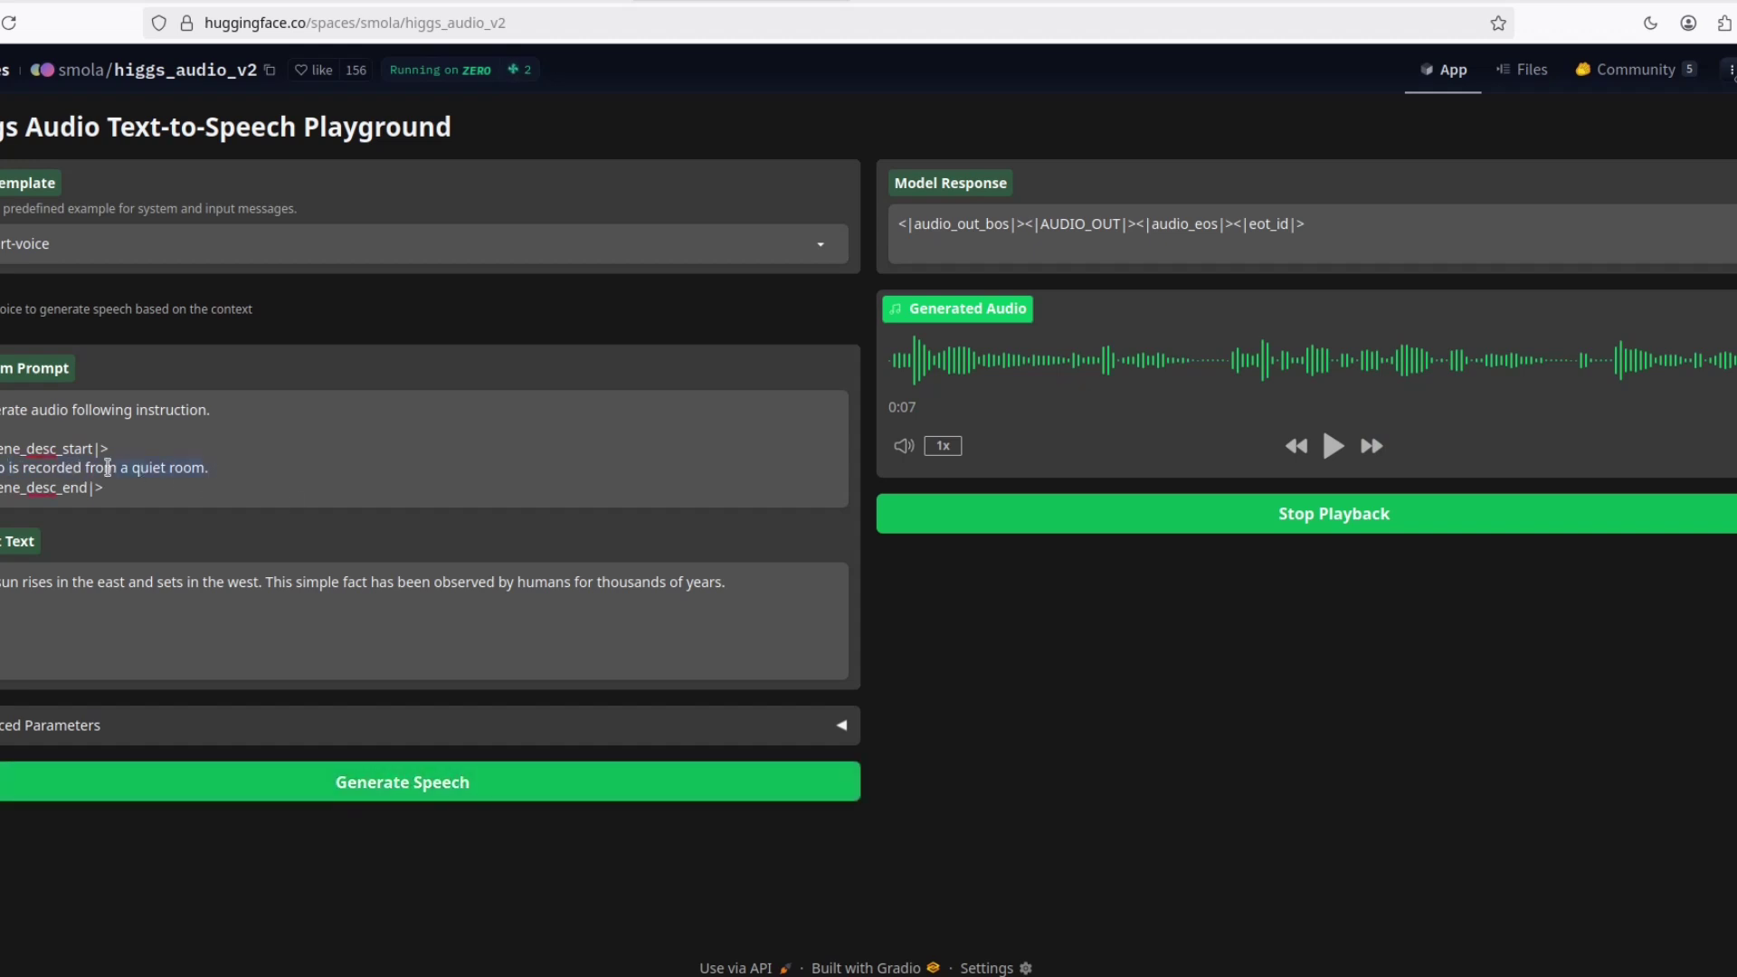
click(199, 465)
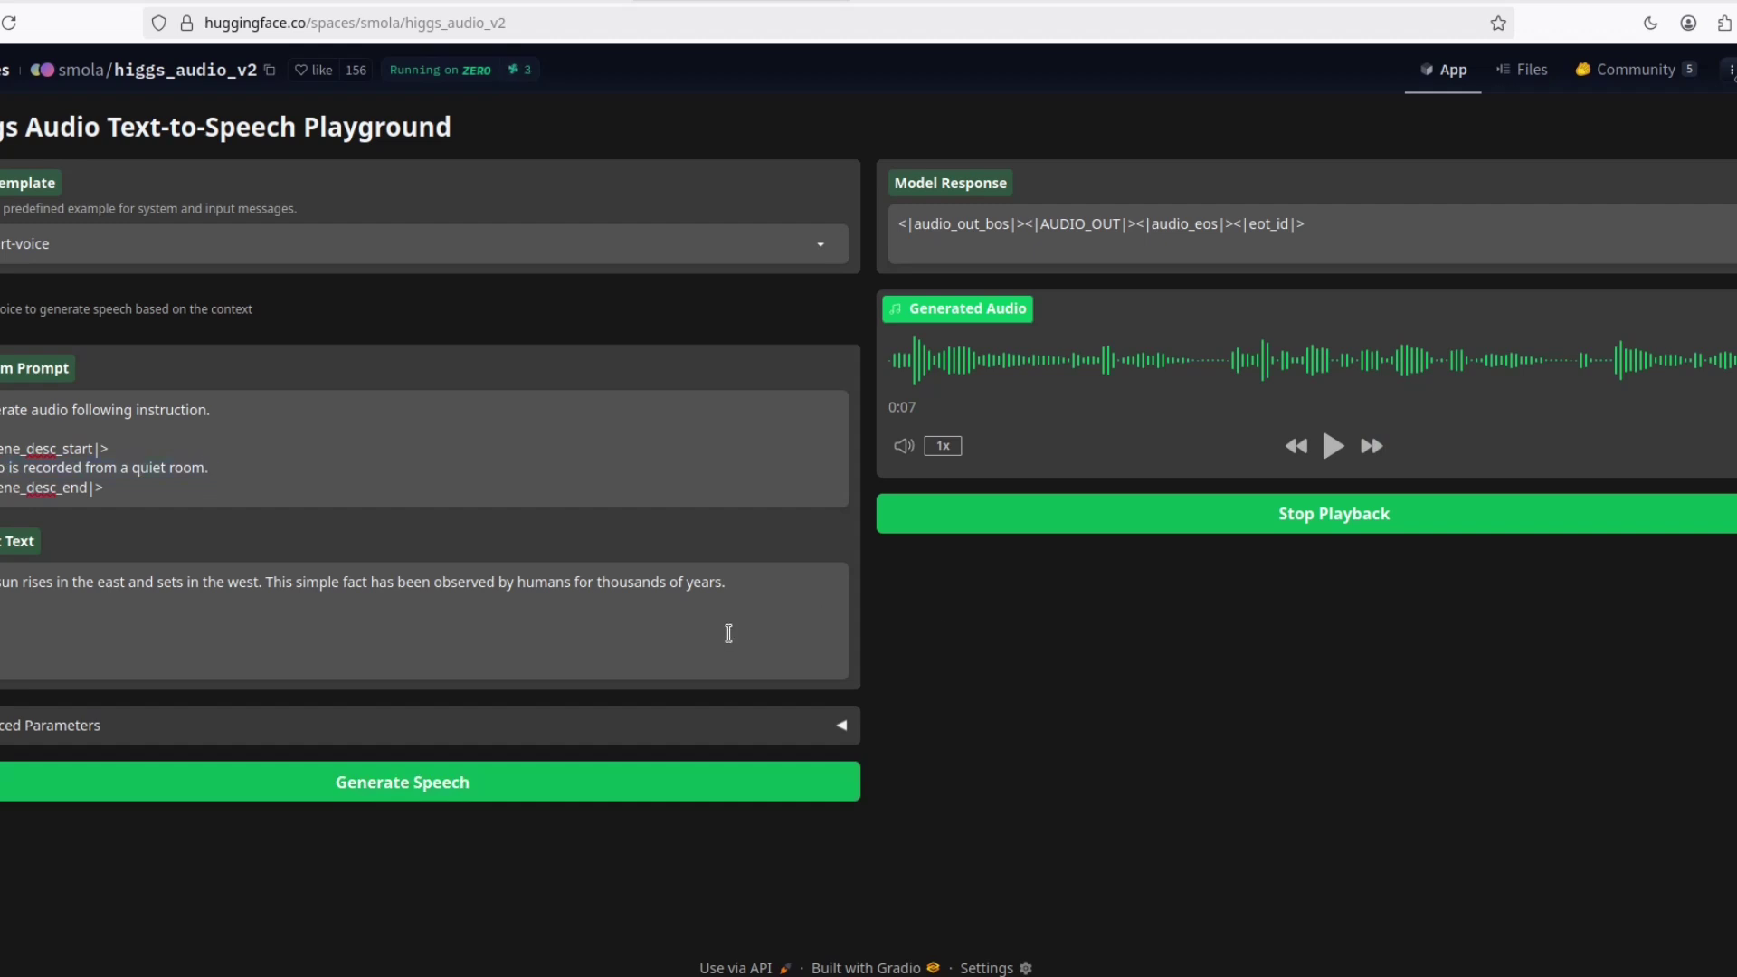